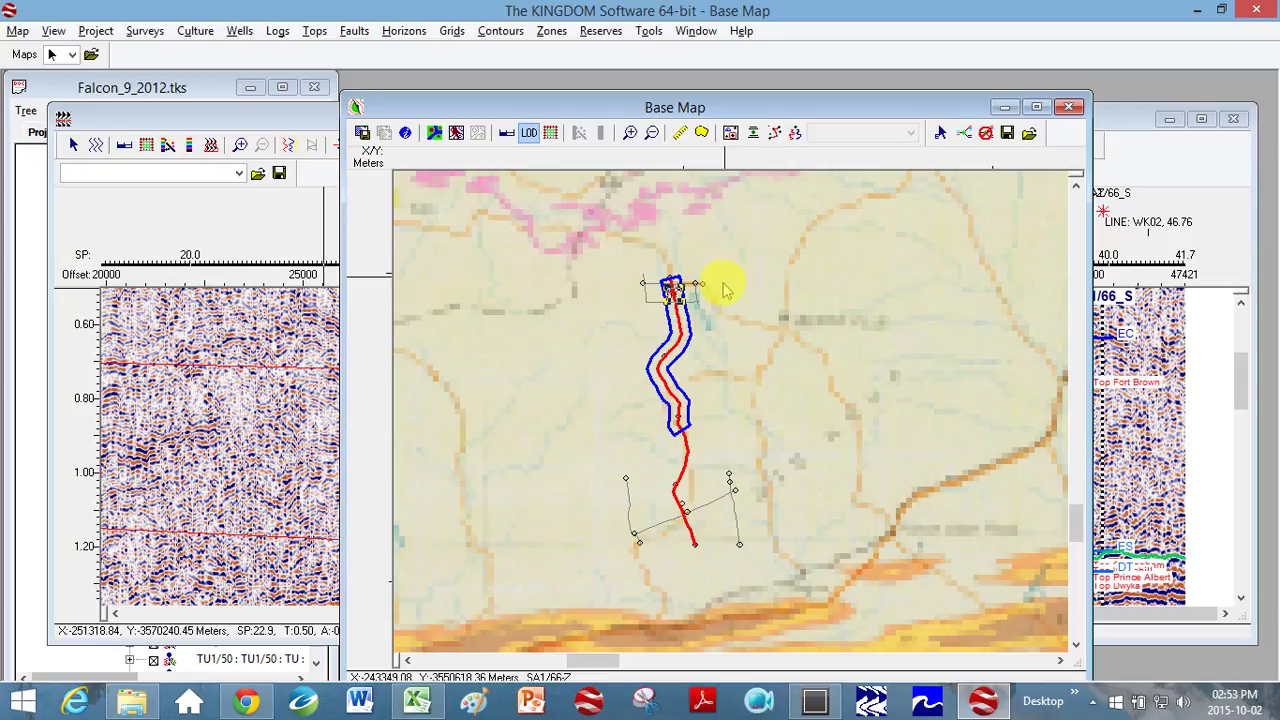
- Bring the Falcon project forward and open Edit Well Data for well SA1/66-Z
click(150, 90)
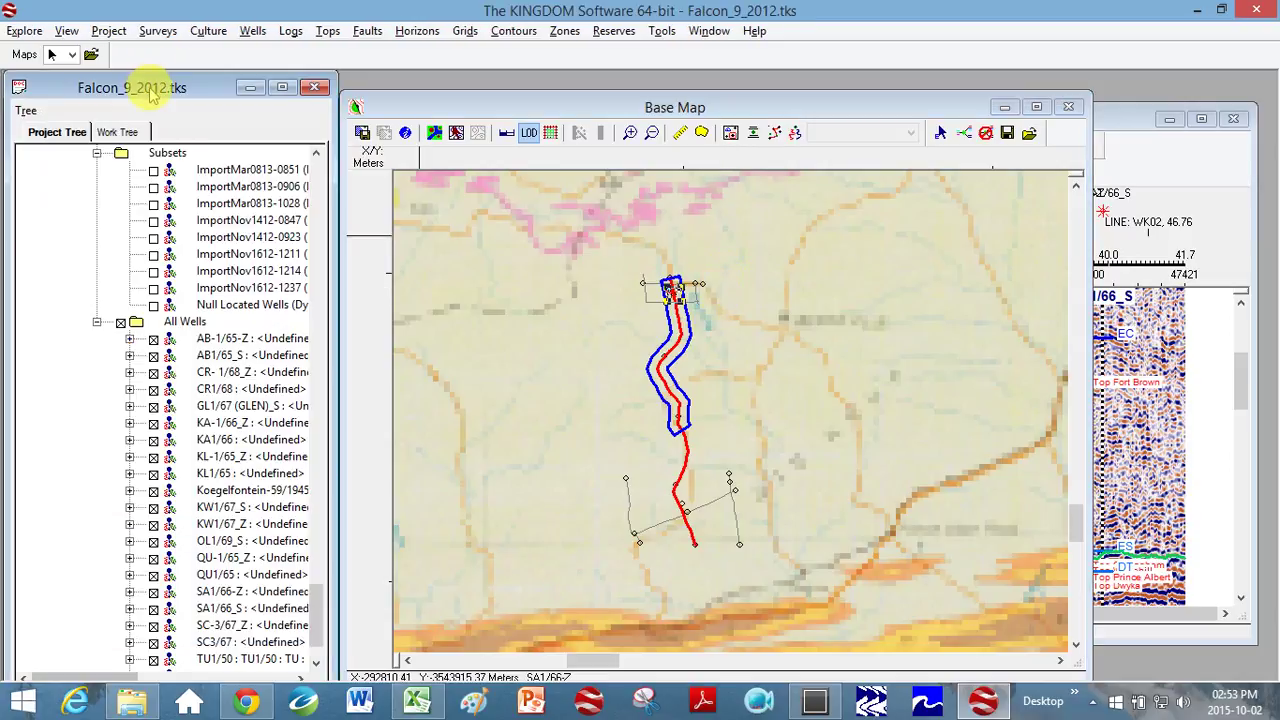
double_click(243, 342)
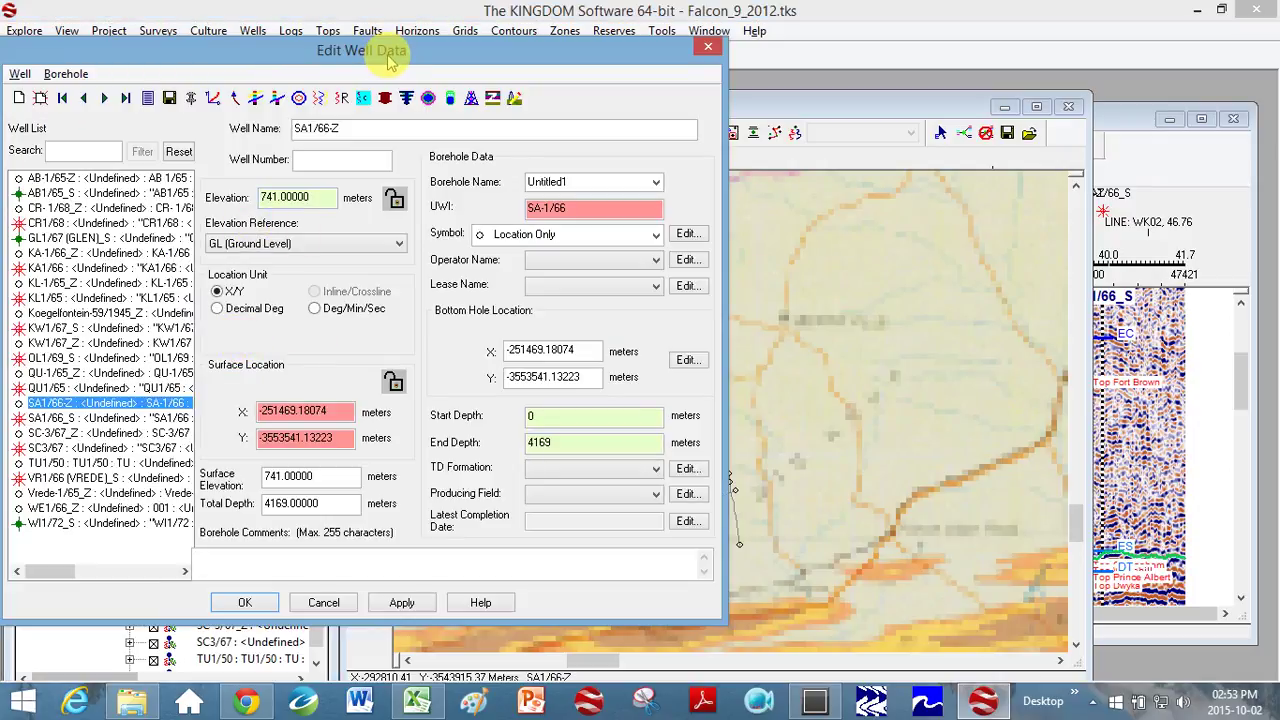
click(214, 100)
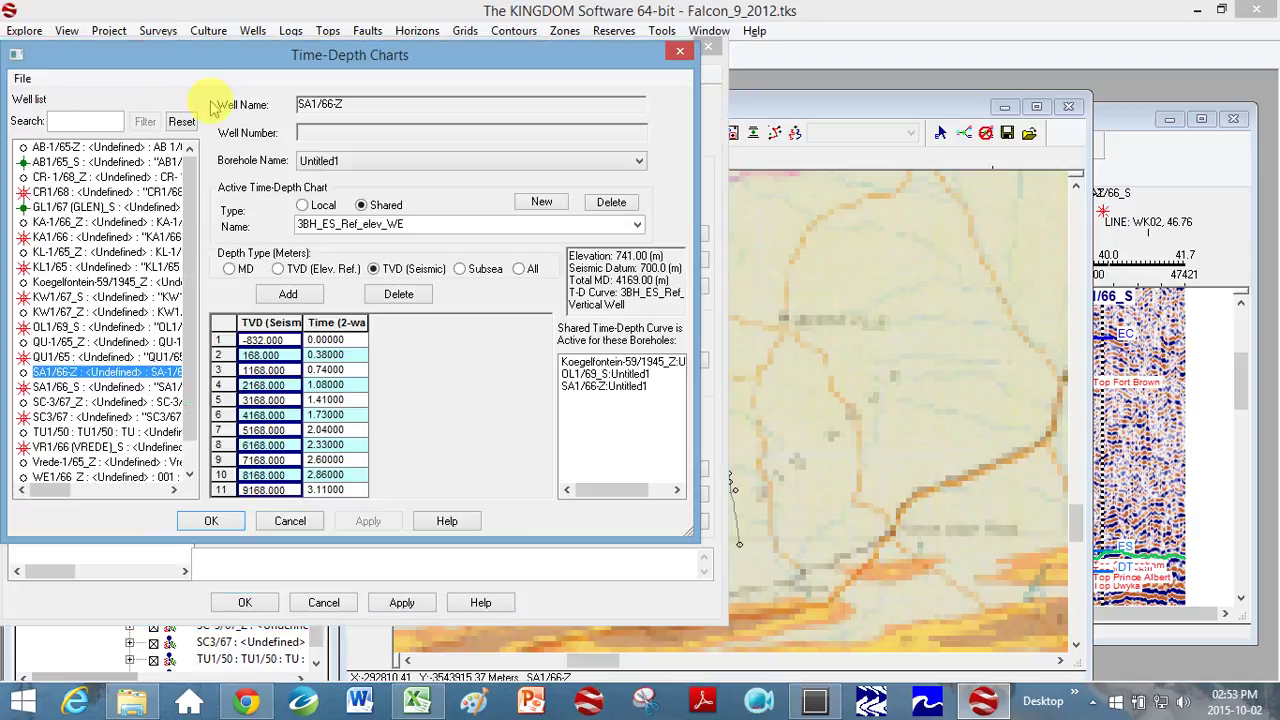
drag(245, 60, 278, 108)
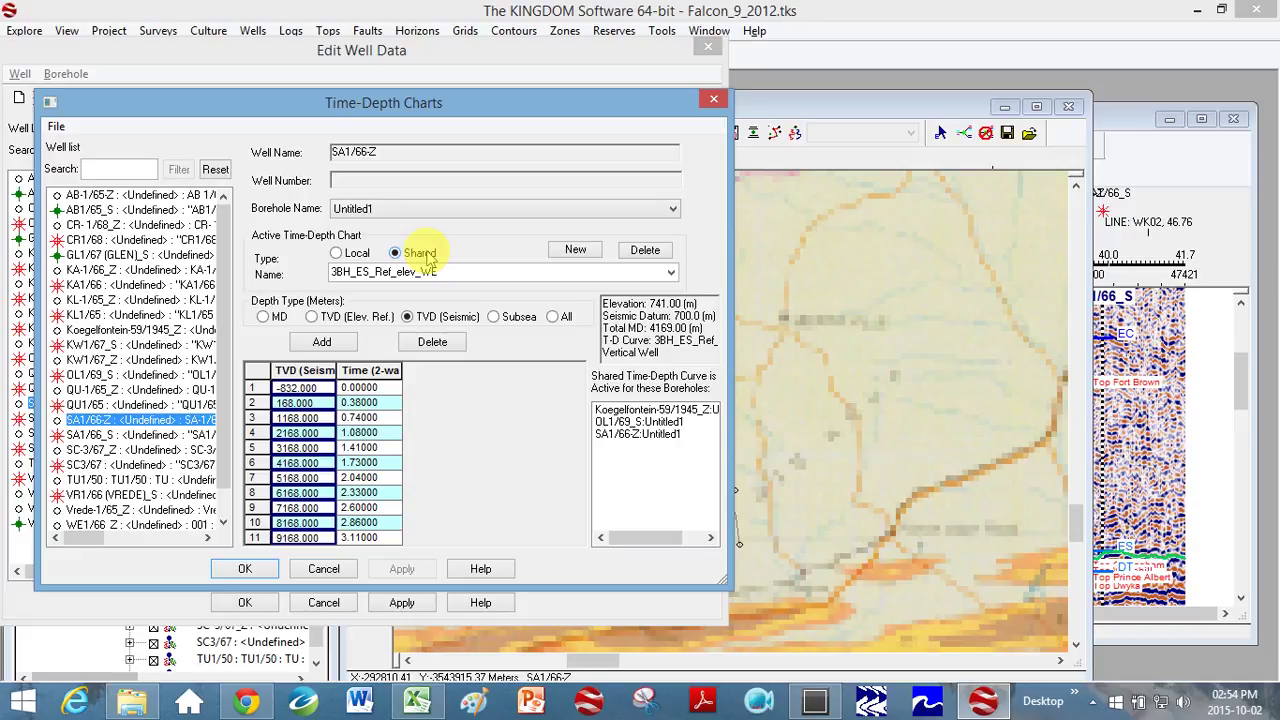
- Create a new blank shared time-depth chart and put the cursor in its Name box
click(576, 250)
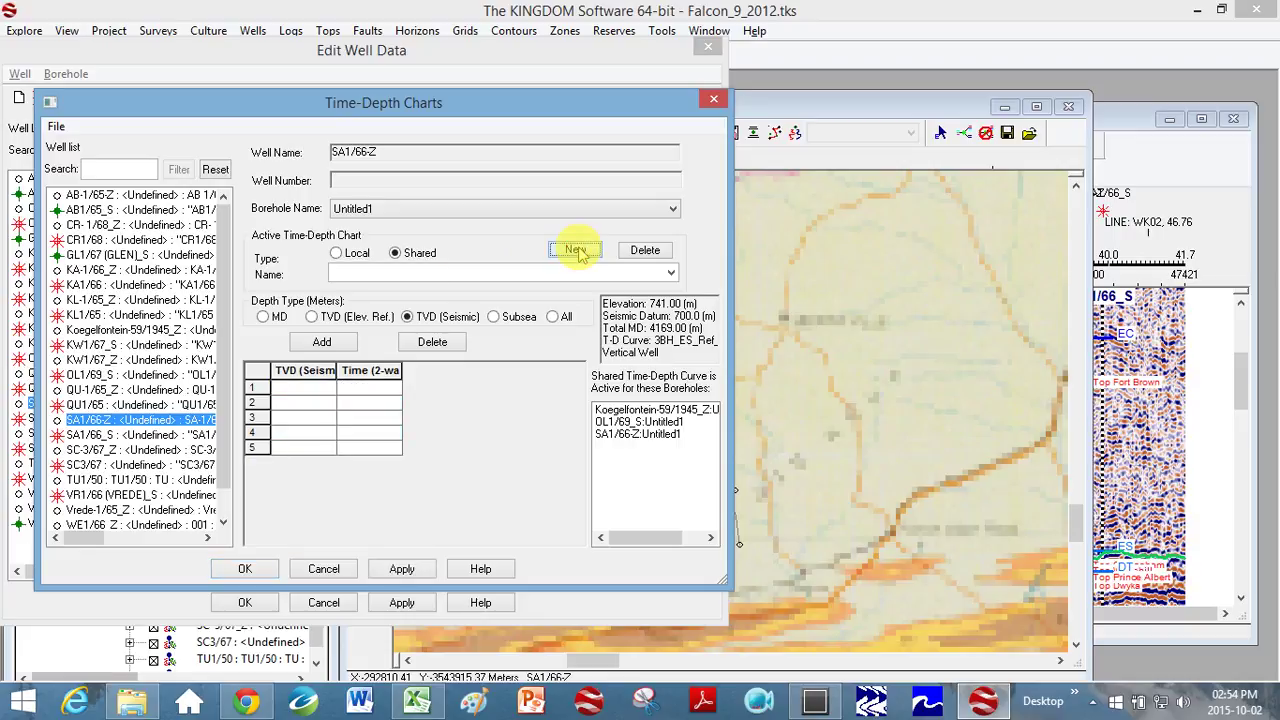
click(357, 274)
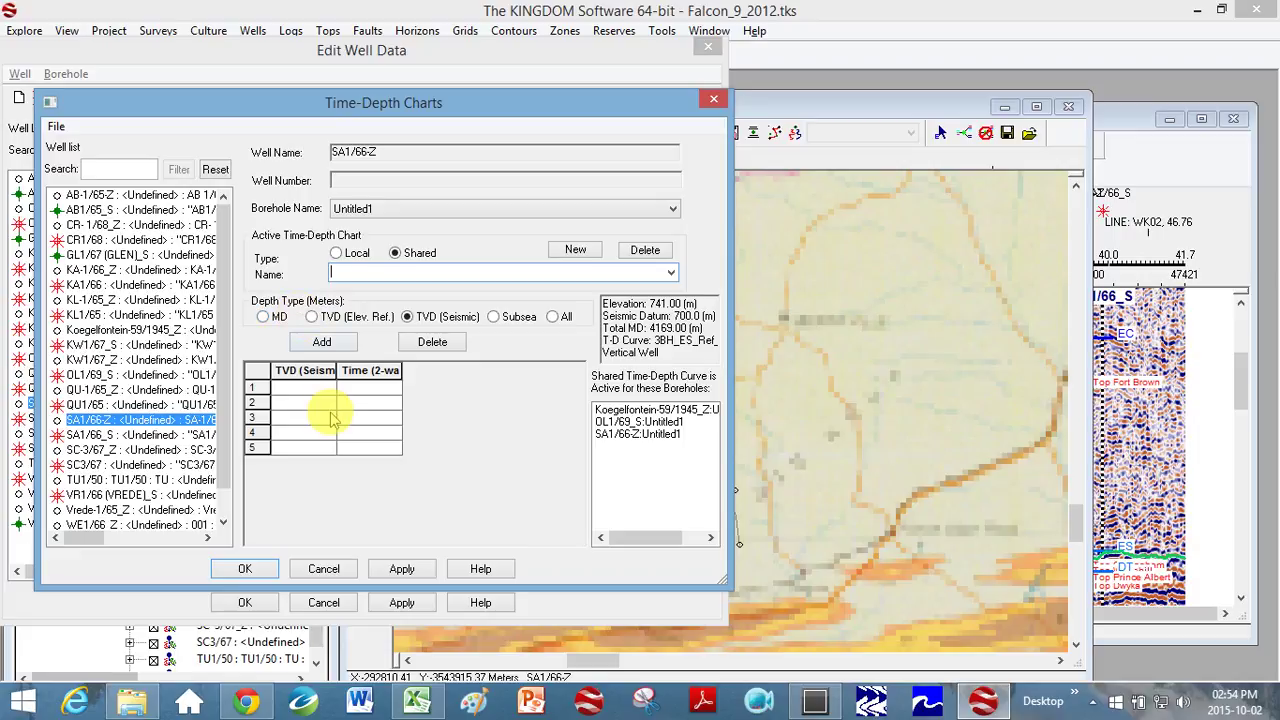
- Set the chart's depth type to MD and widen the MD(Meters) column
click(265, 317)
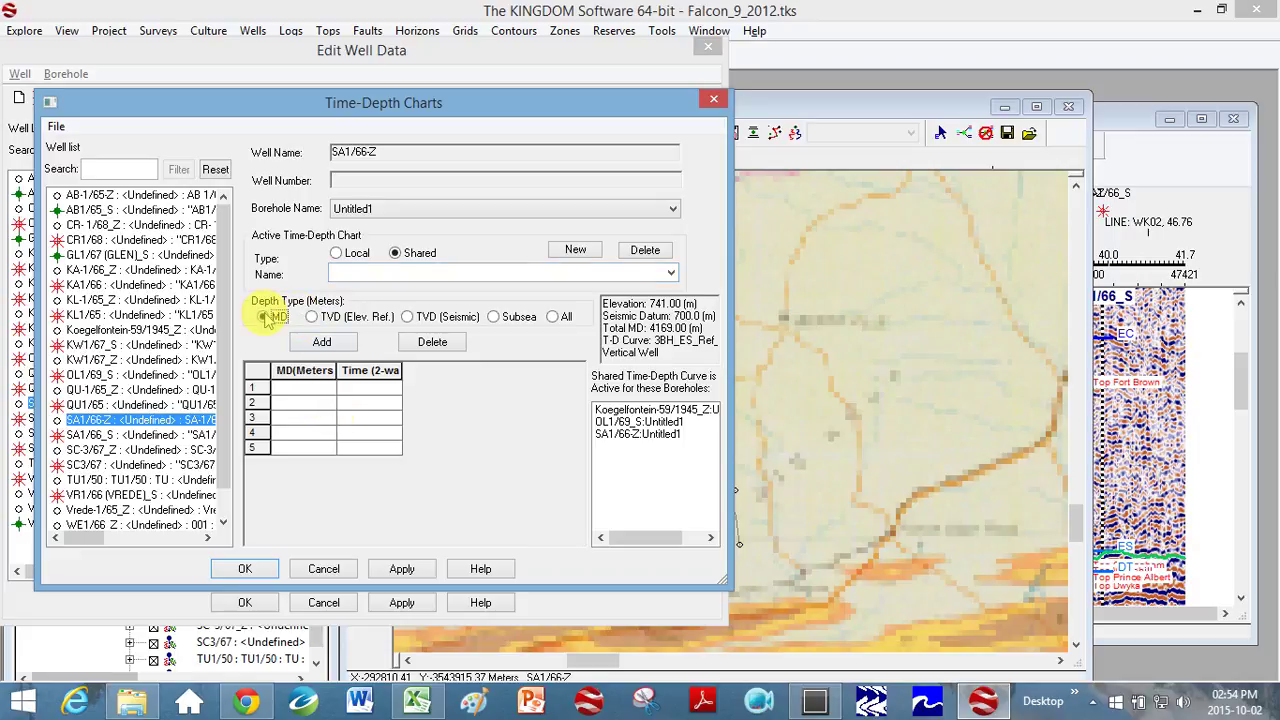
click(325, 318)
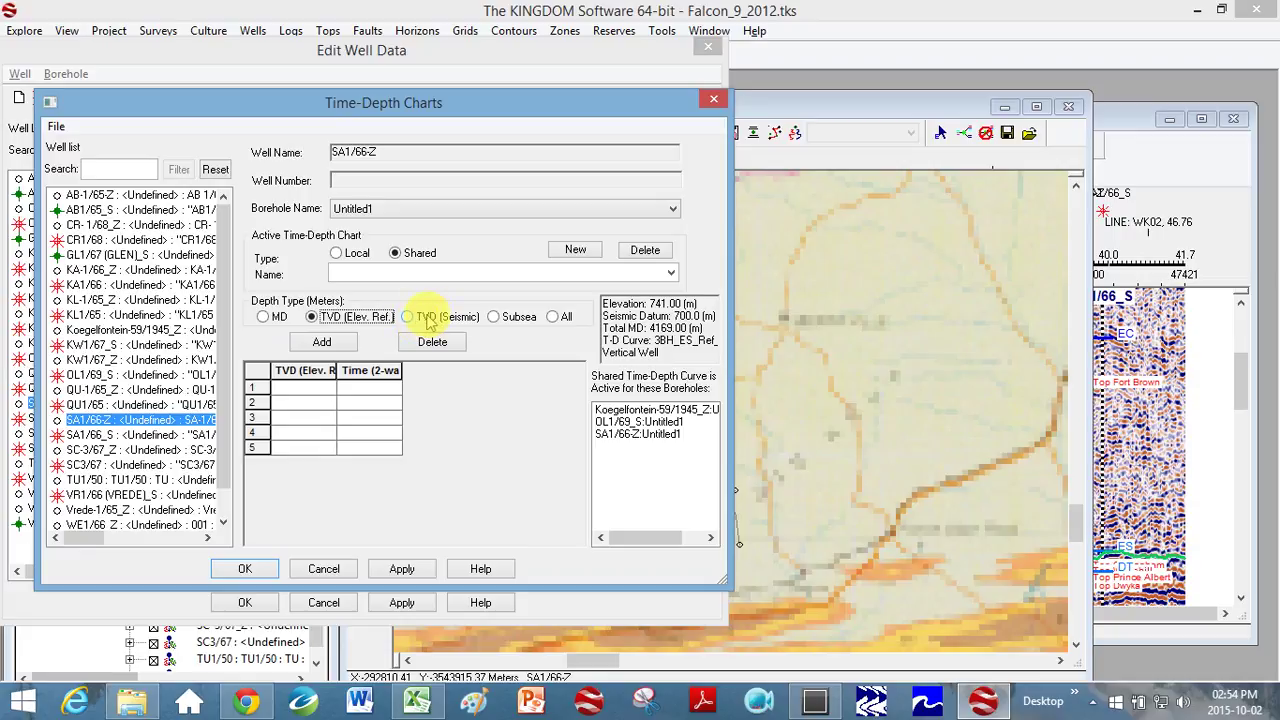
click(419, 318)
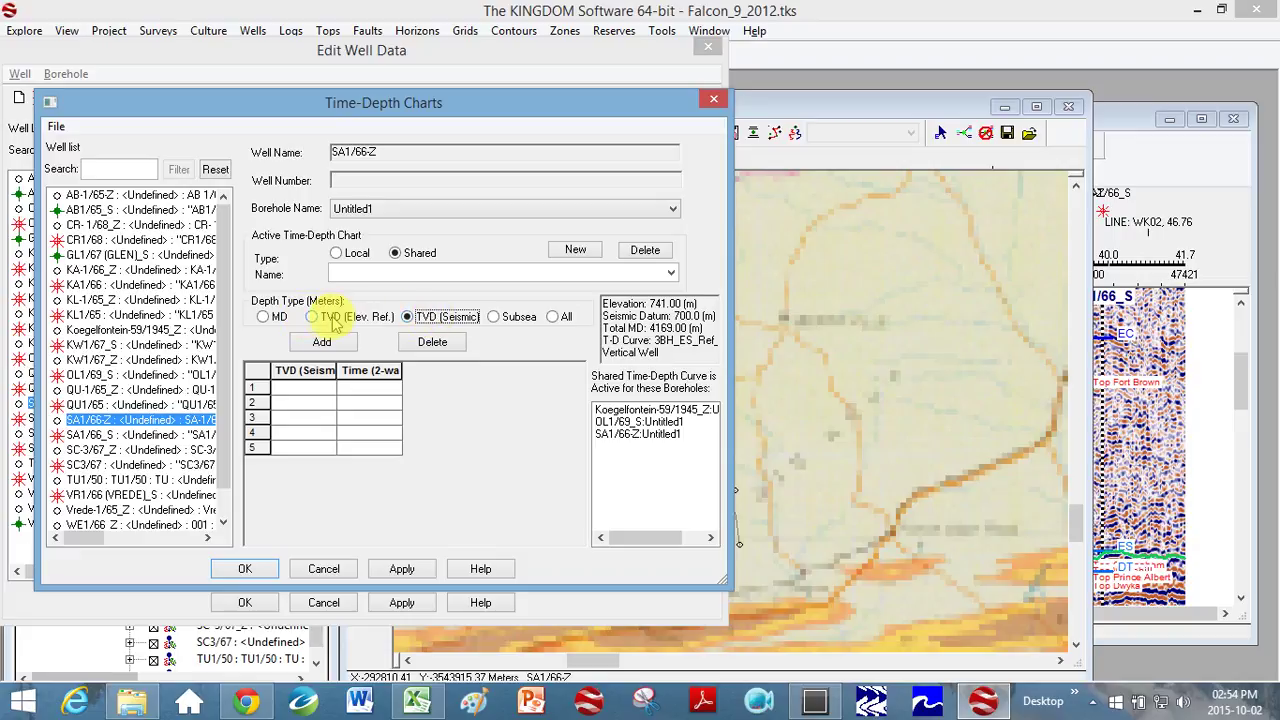
click(329, 320)
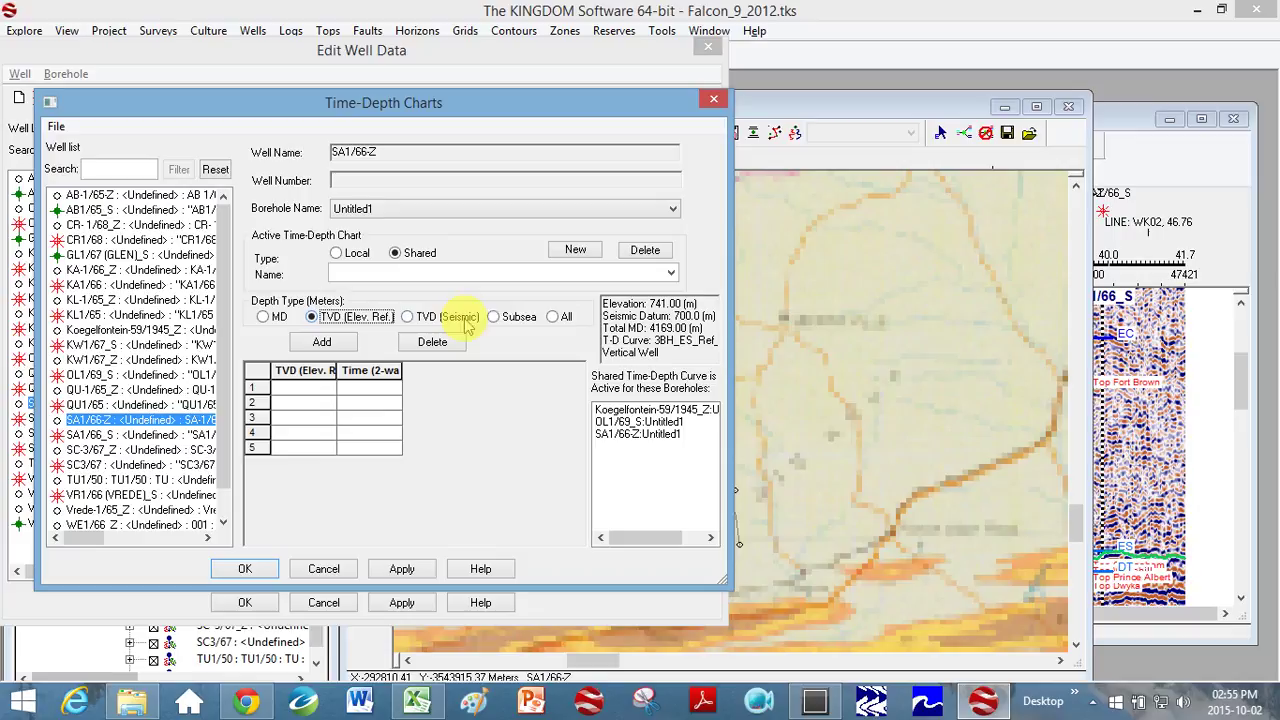
click(512, 320)
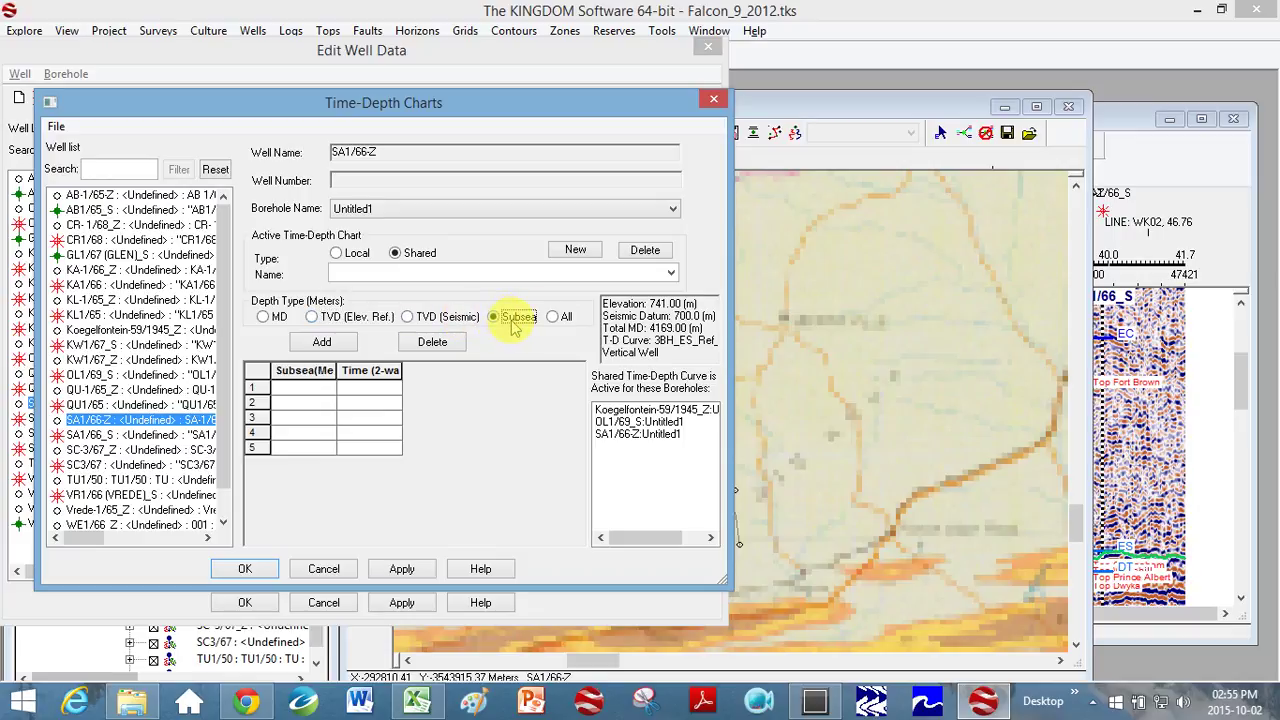
click(337, 318)
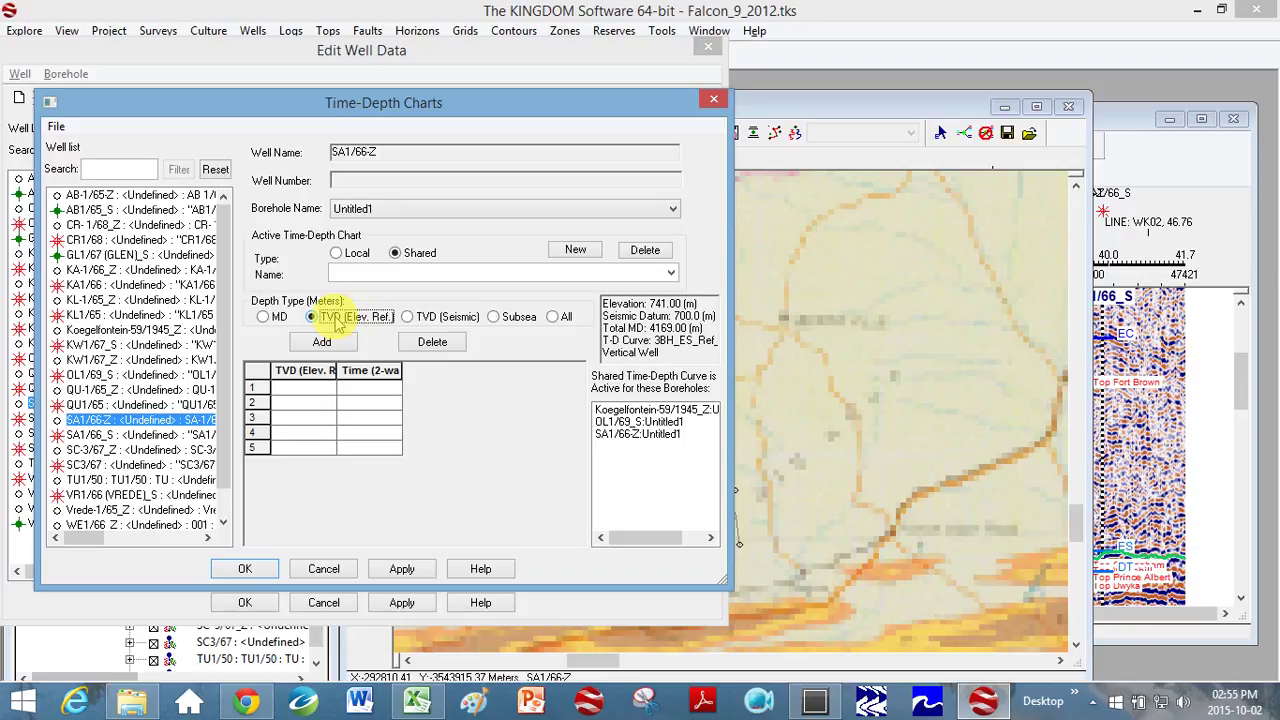
click(445, 320)
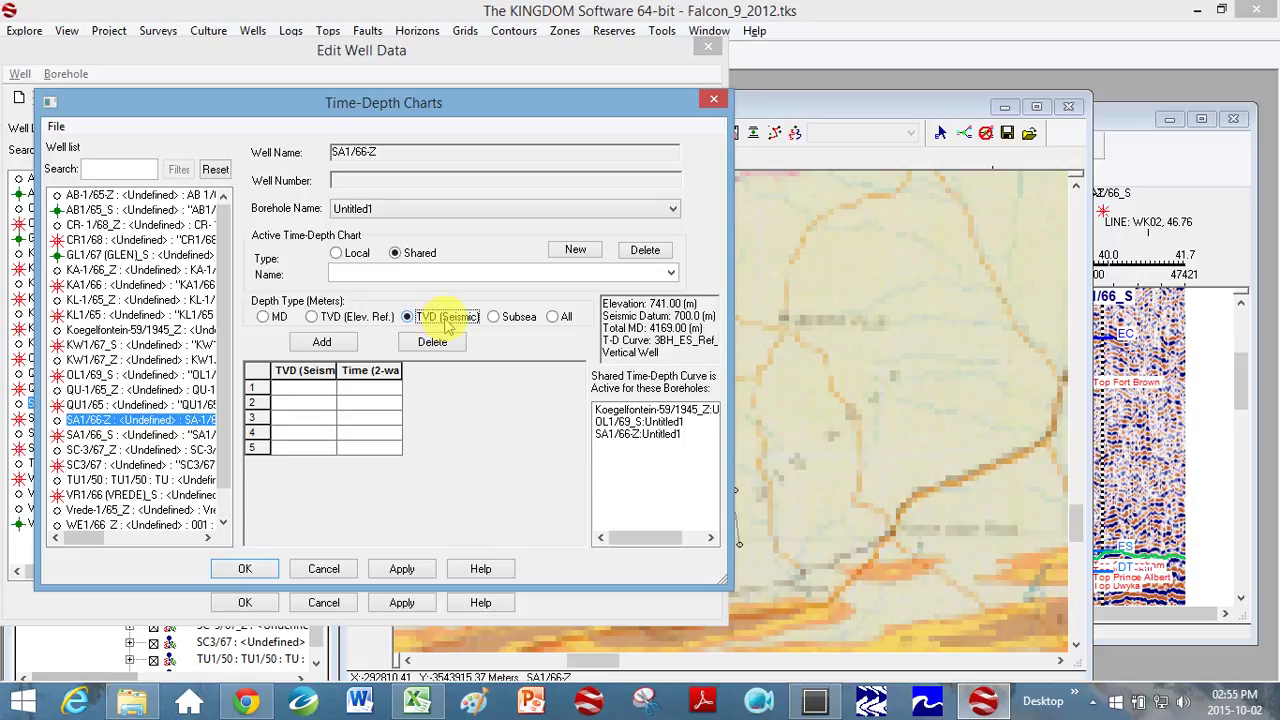
click(278, 318)
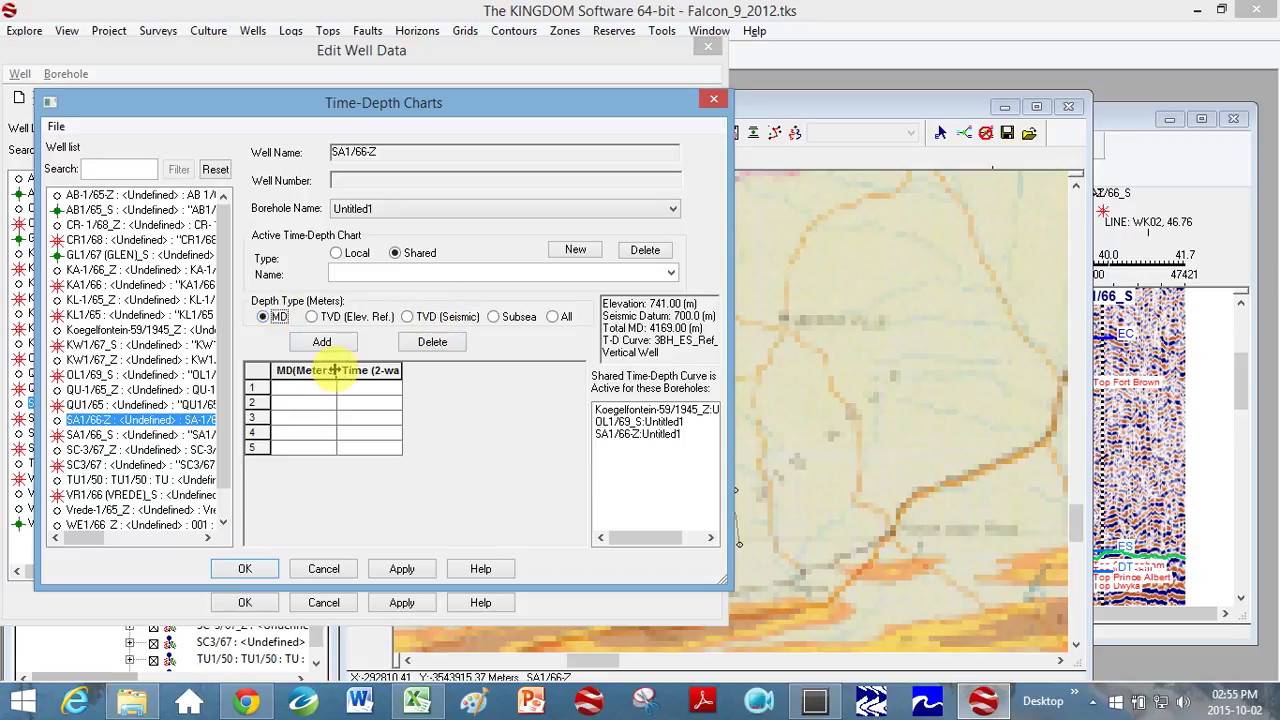
drag(337, 370, 458, 370)
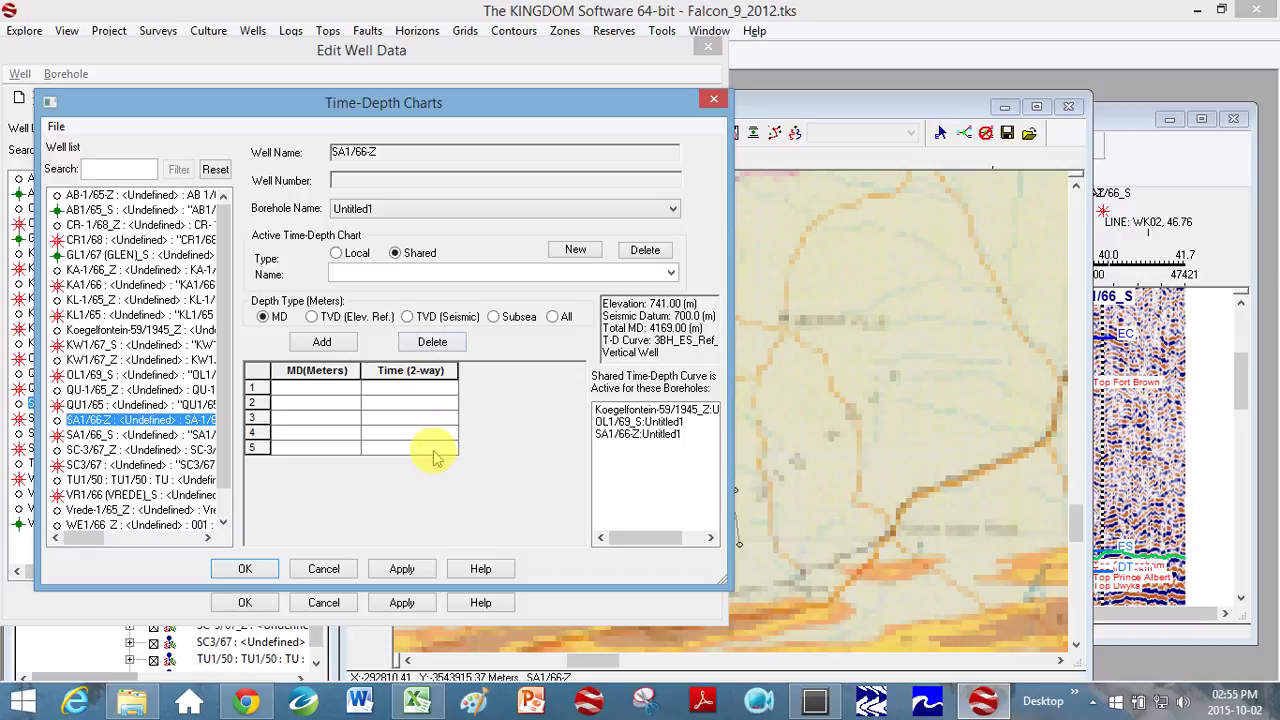
- In Excel, browse the workbook's sheets to Calculations and inspect the formula in cell B17
click(416, 703)
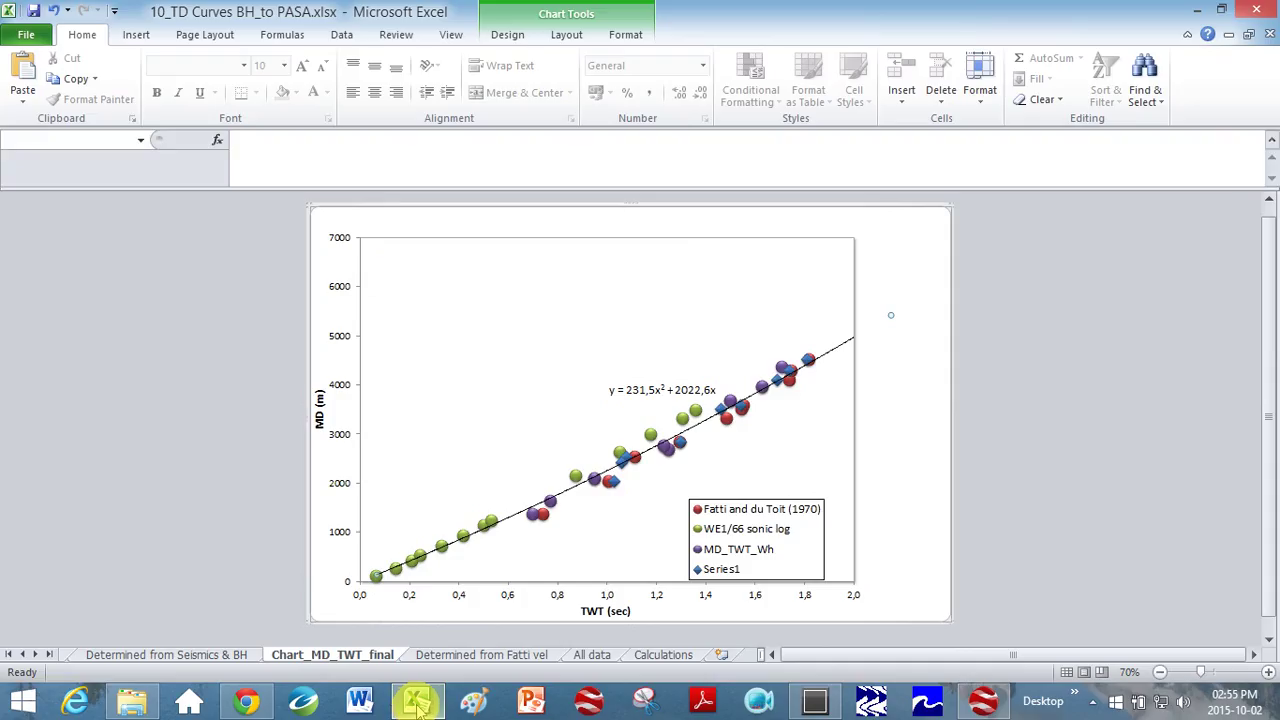
click(463, 656)
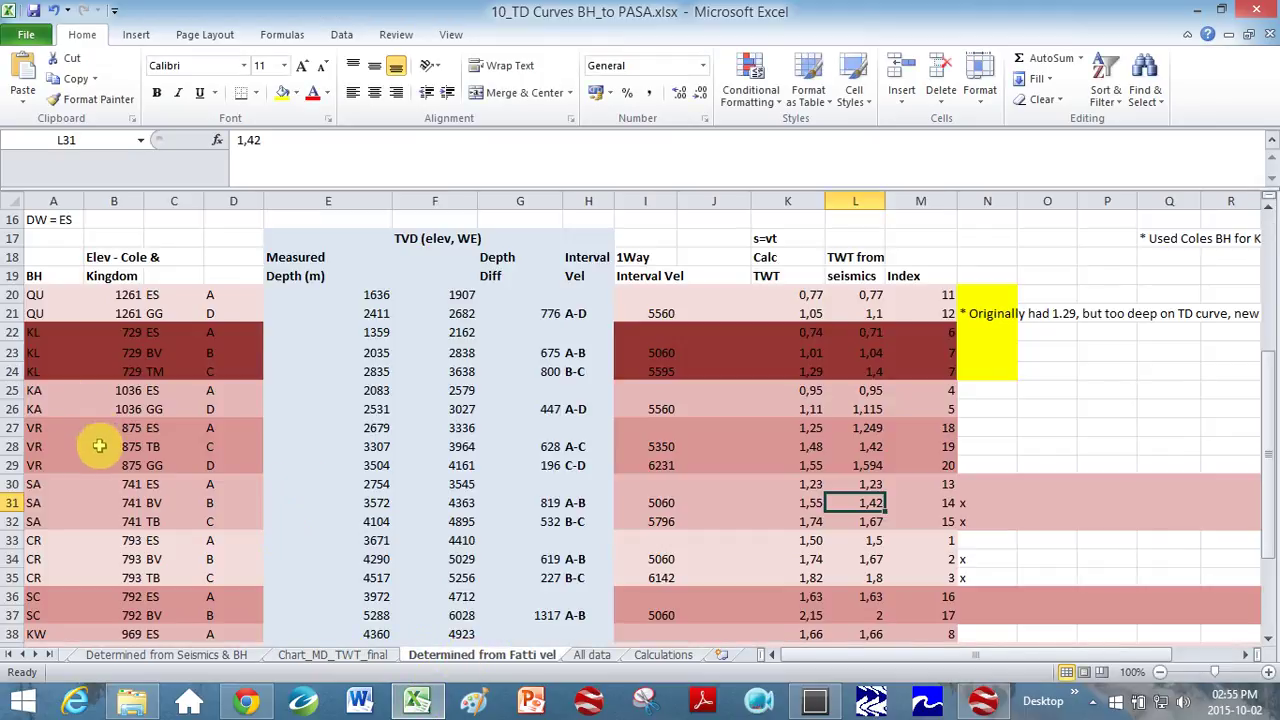
click(380, 658)
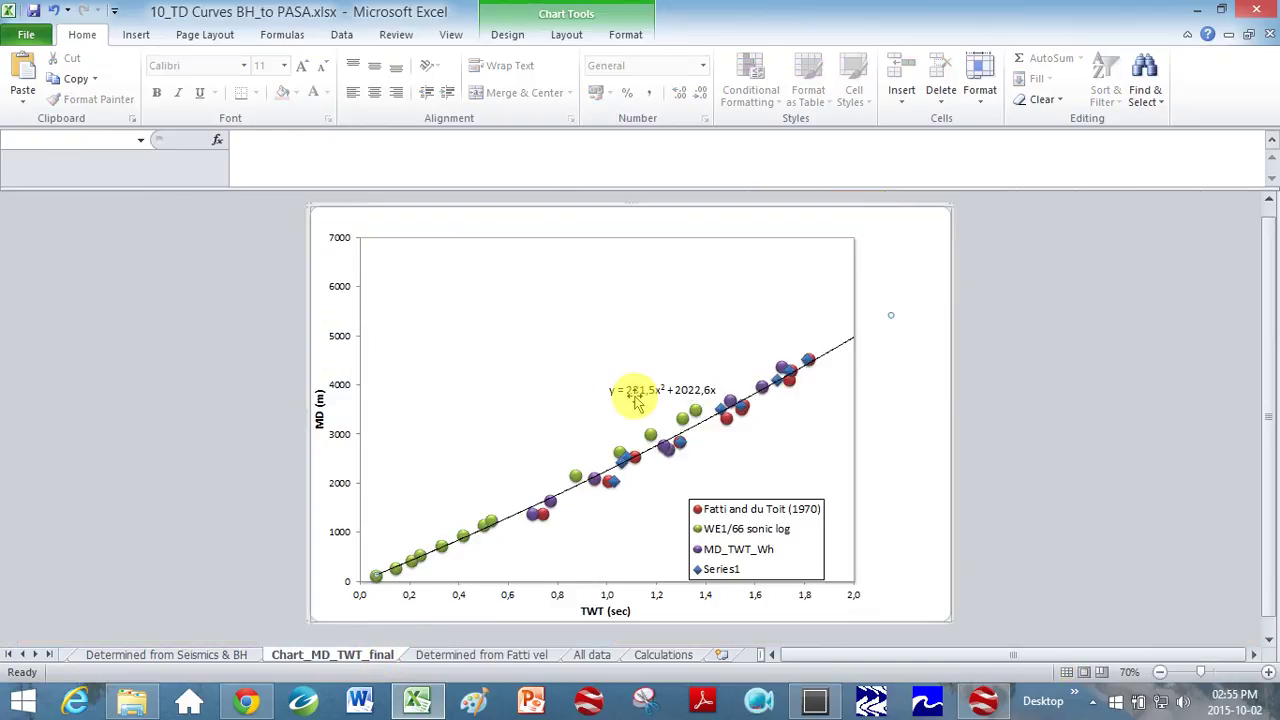
click(666, 655)
scroll(200, 495, down, 7)
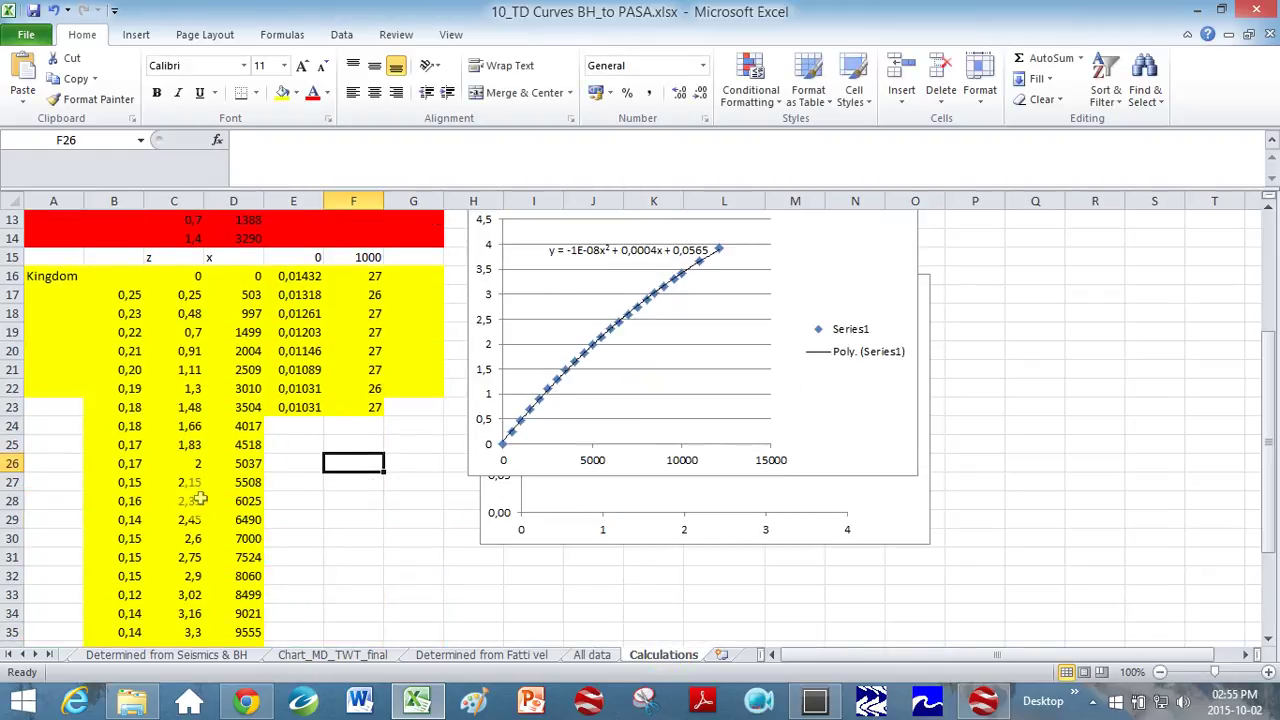
scroll(200, 498, down, 2)
scroll(200, 498, up, 6)
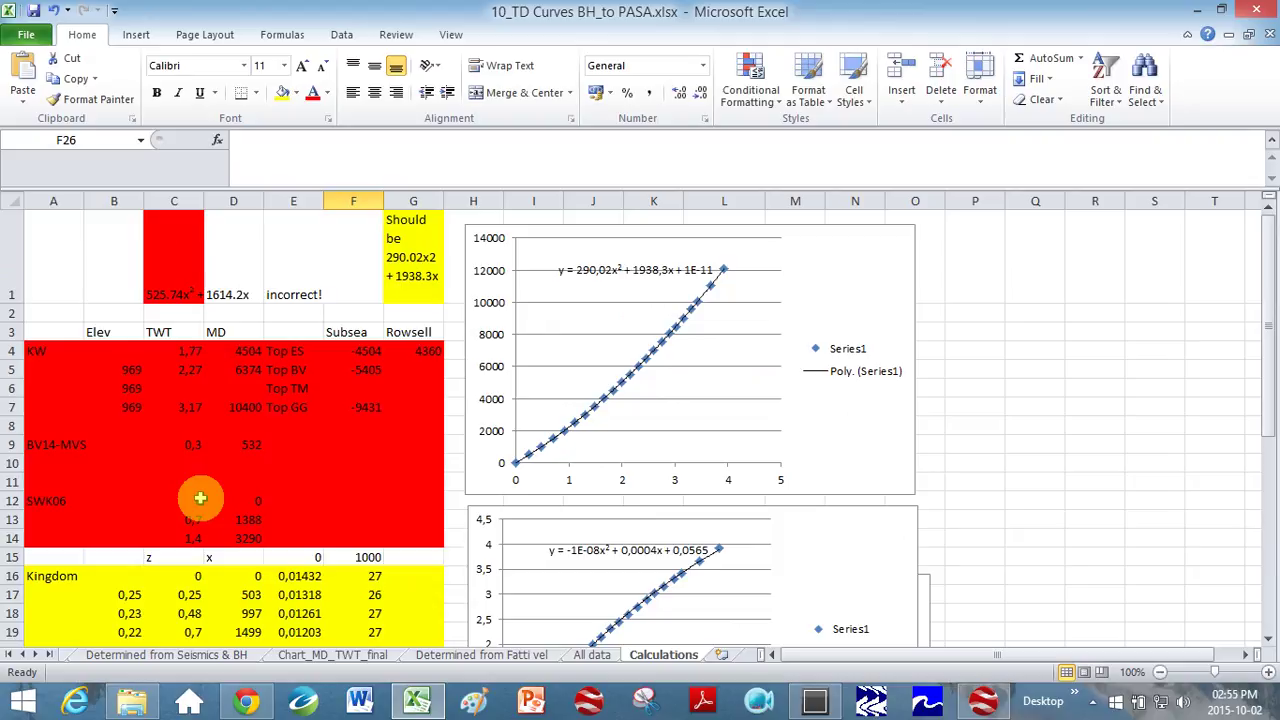
scroll(200, 498, down, 3)
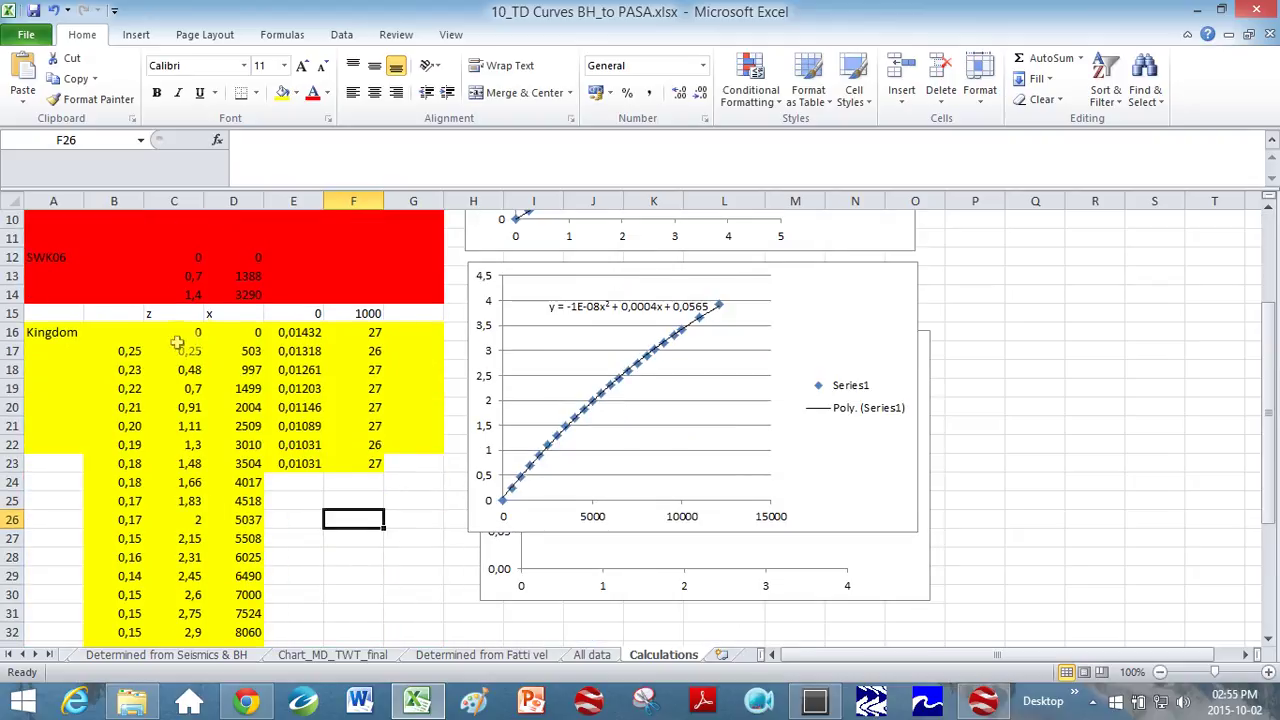
click(117, 349)
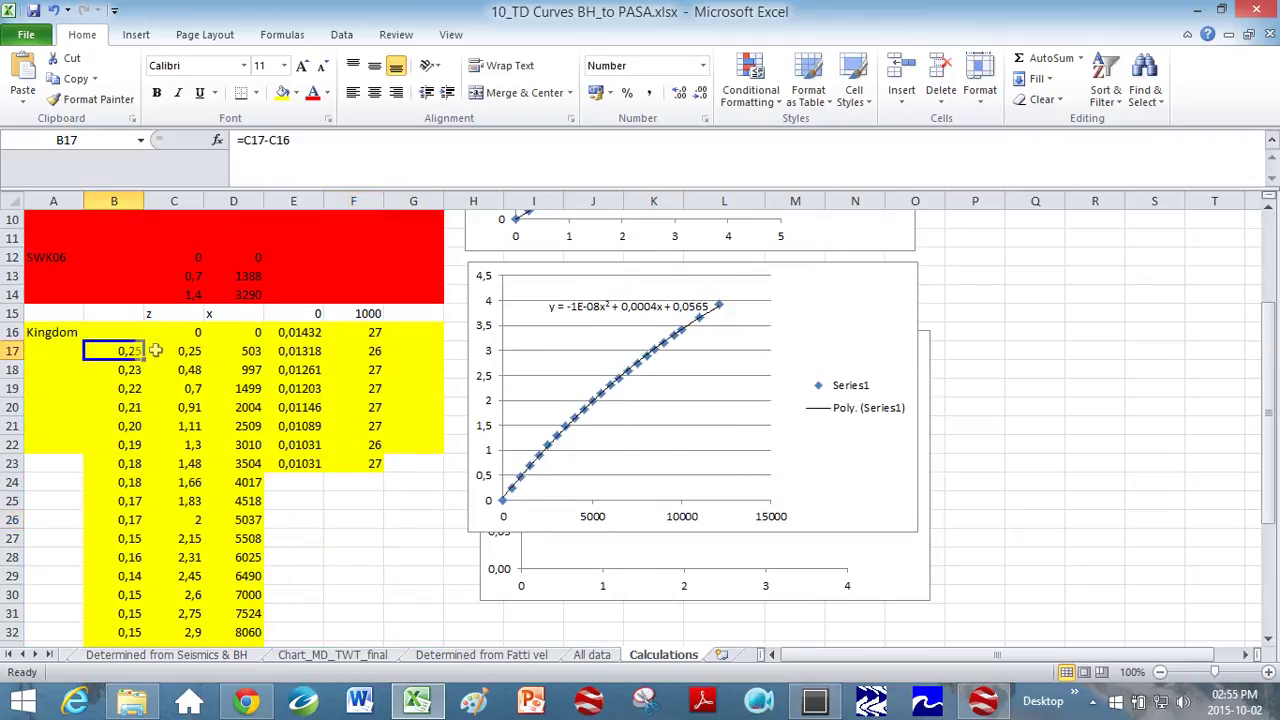
scroll(157, 370, up, 3)
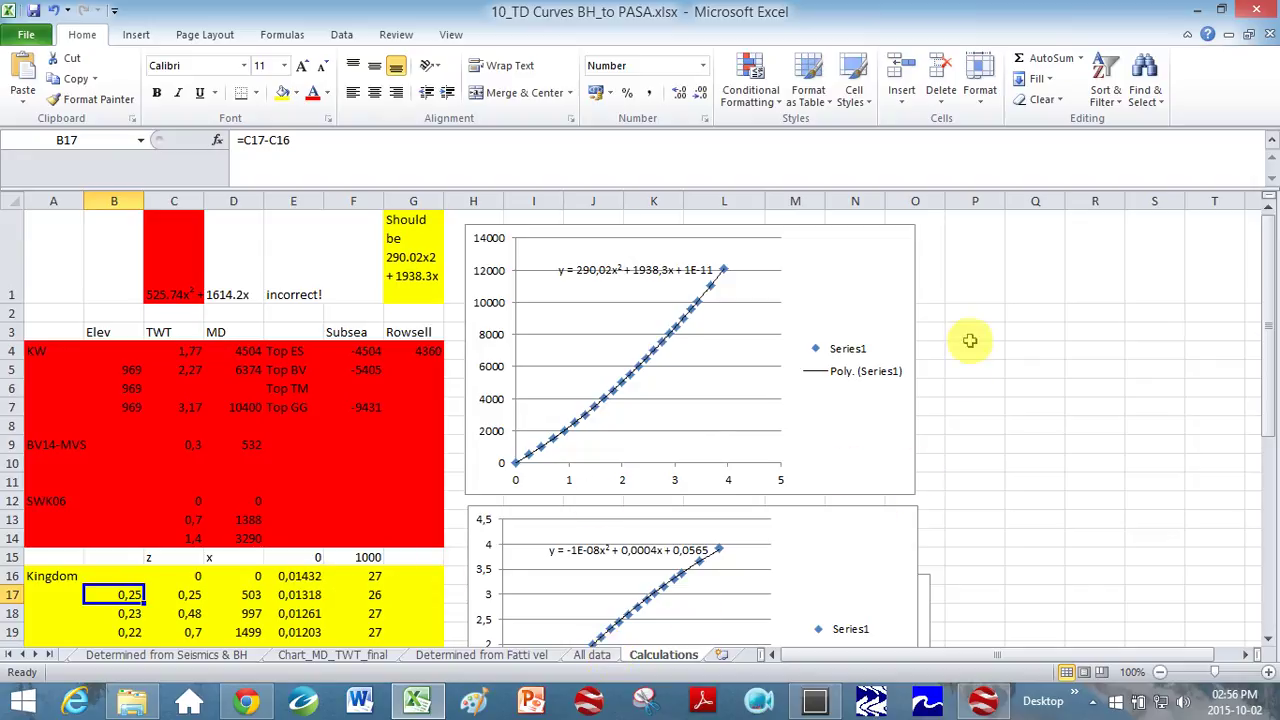
- Enter TWT values 0, 0,5, 1, 1,5, 2, 2,5, 3 and 3,5 in cells Q2 to Q9
click(1036, 310)
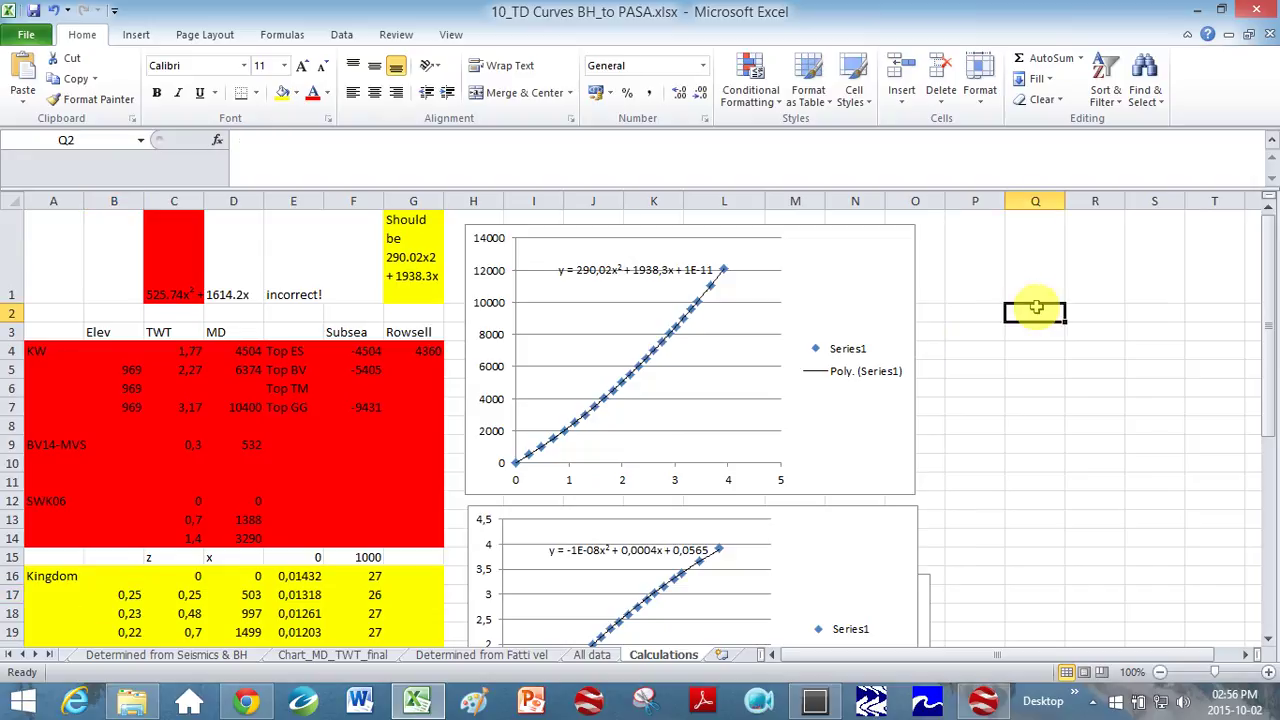
text(0)
key(Return)
text(0,5)
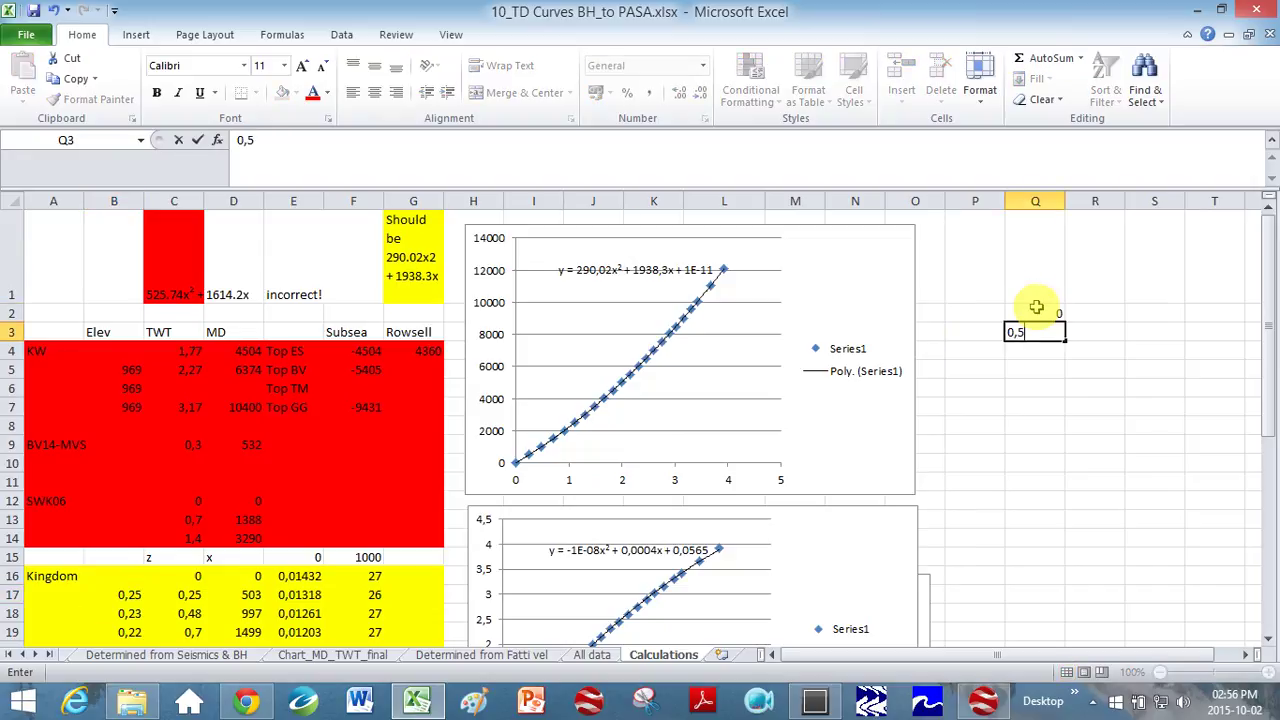
key(Return)
text(1)
key(Return)
text(1)
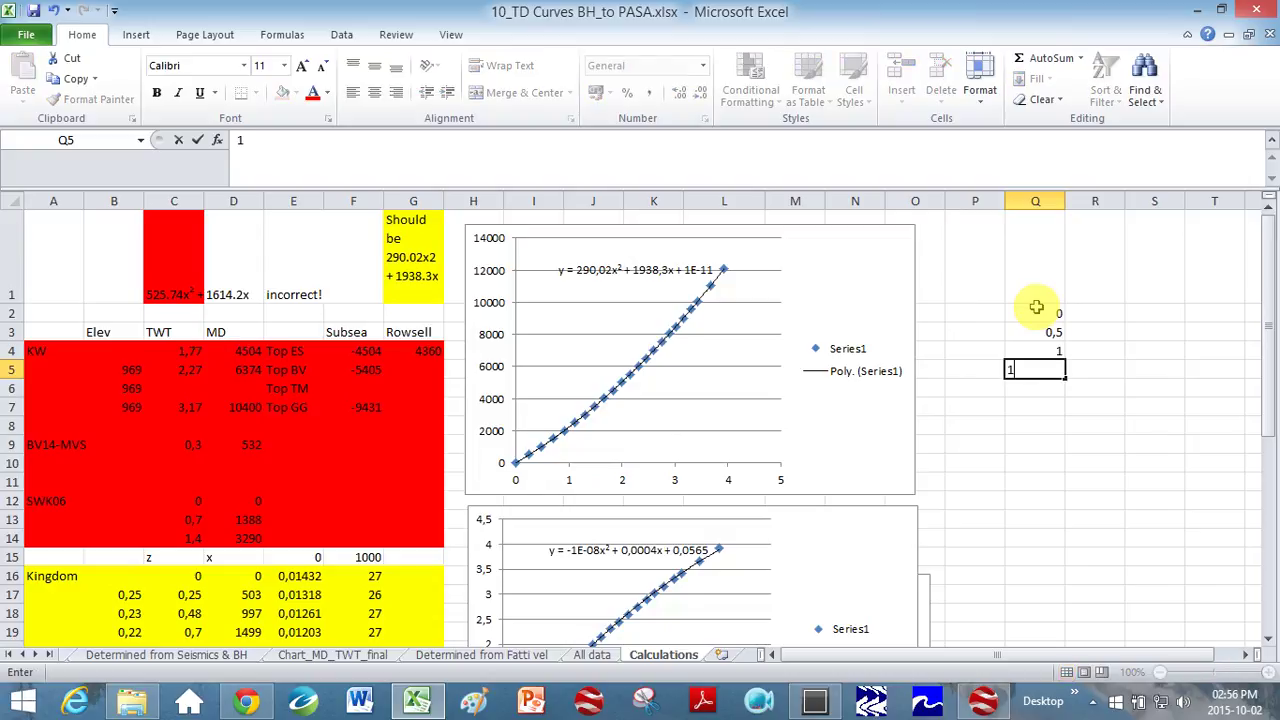
text(,5)
key(Return)
text(2)
key(Return)
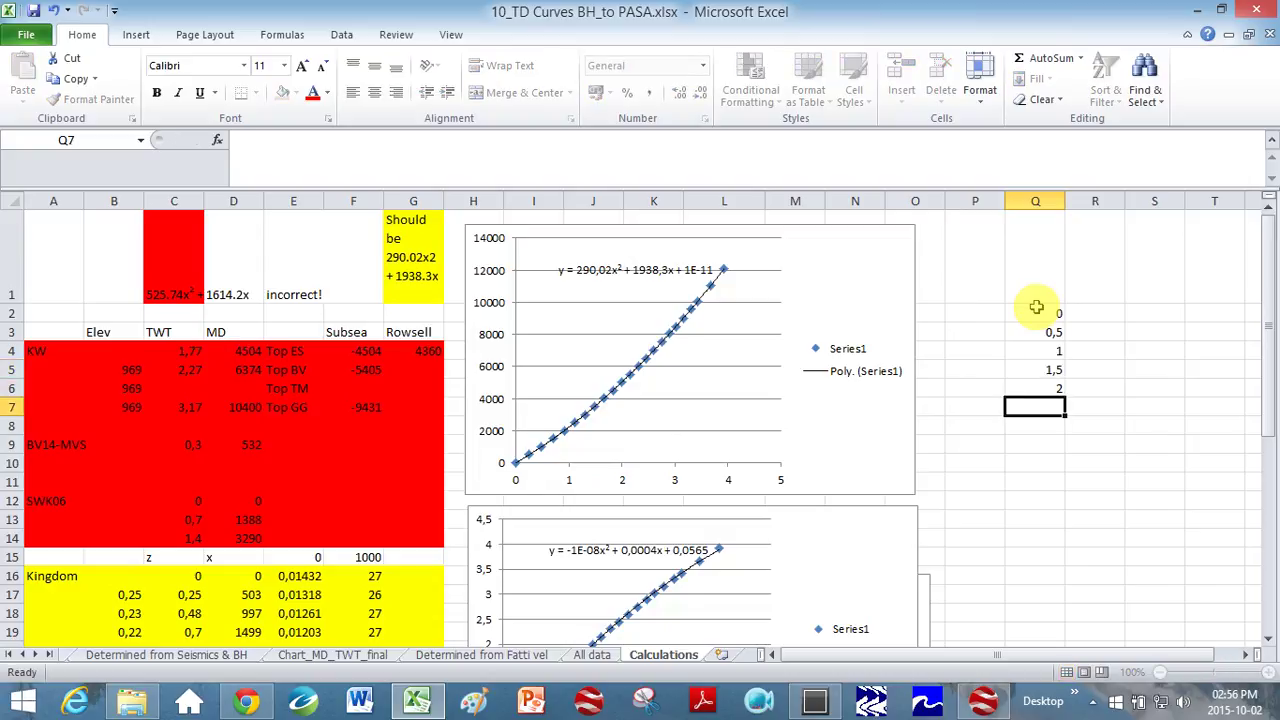
text(2,5)
key(Return)
text(3)
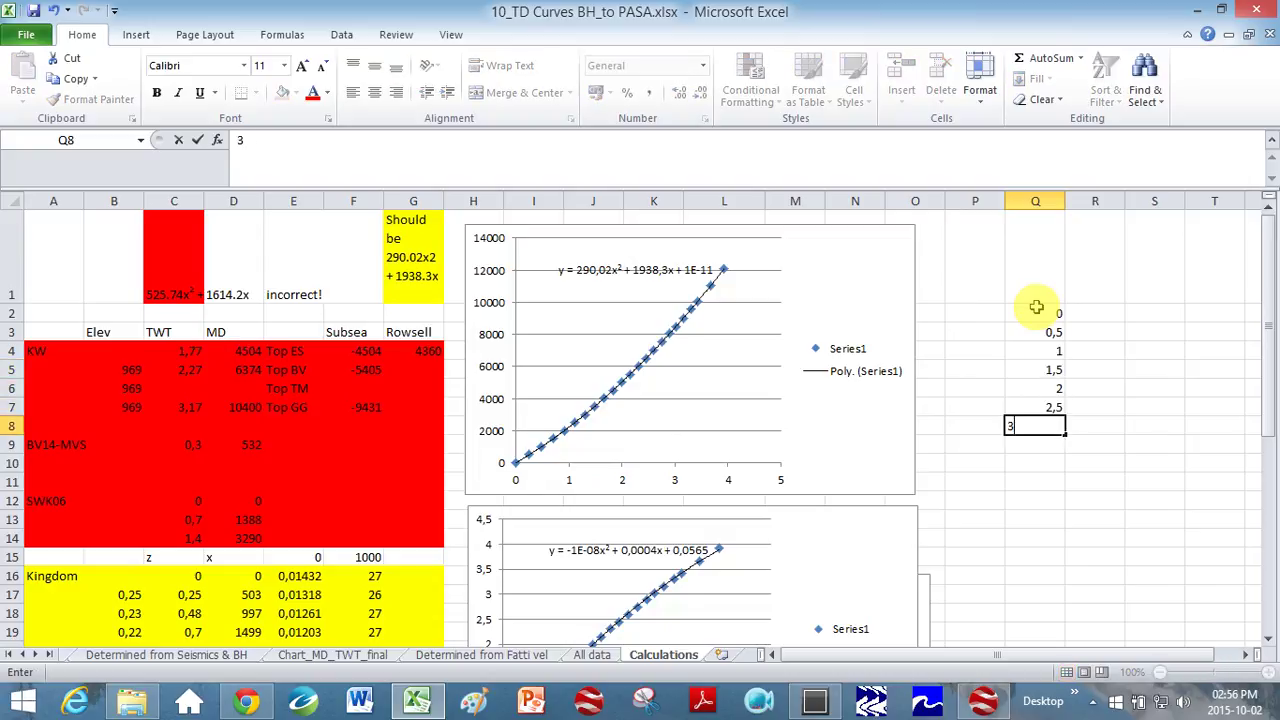
key(Return)
text(3,5)
key(Return)
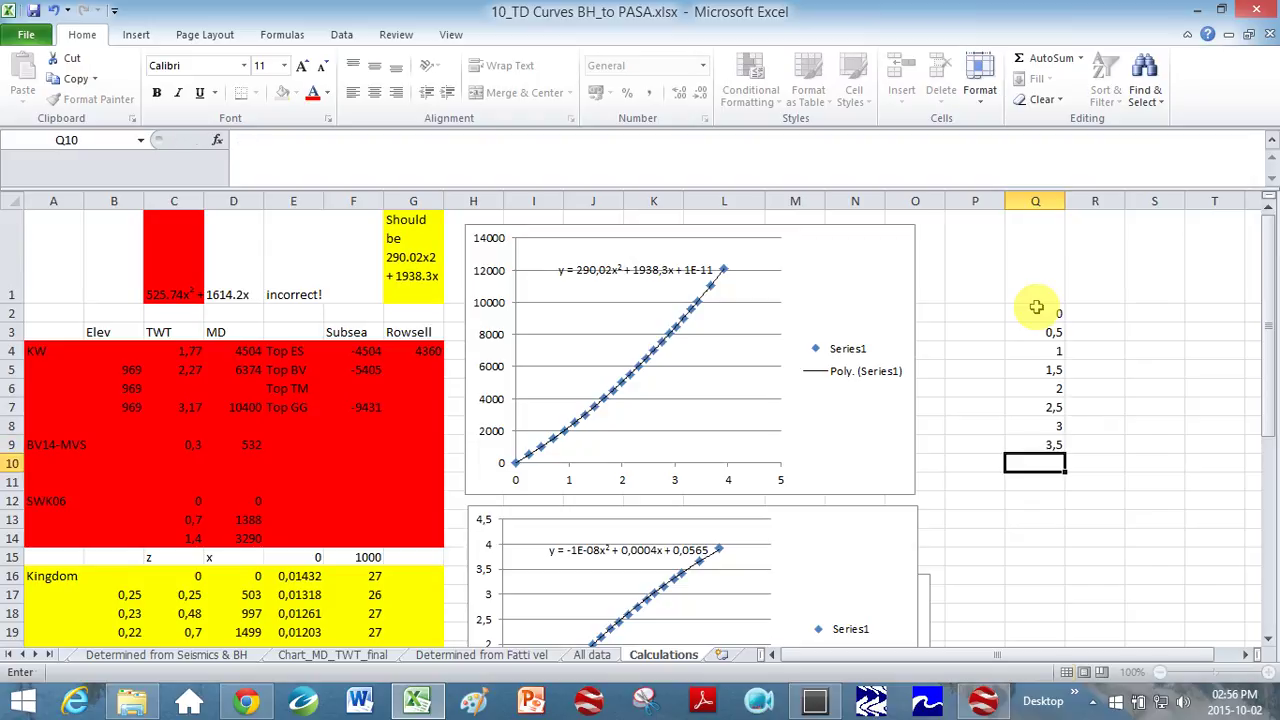
- Add the headings 'TWT' in Q1 and 'Depth' in R1
click(1100, 311)
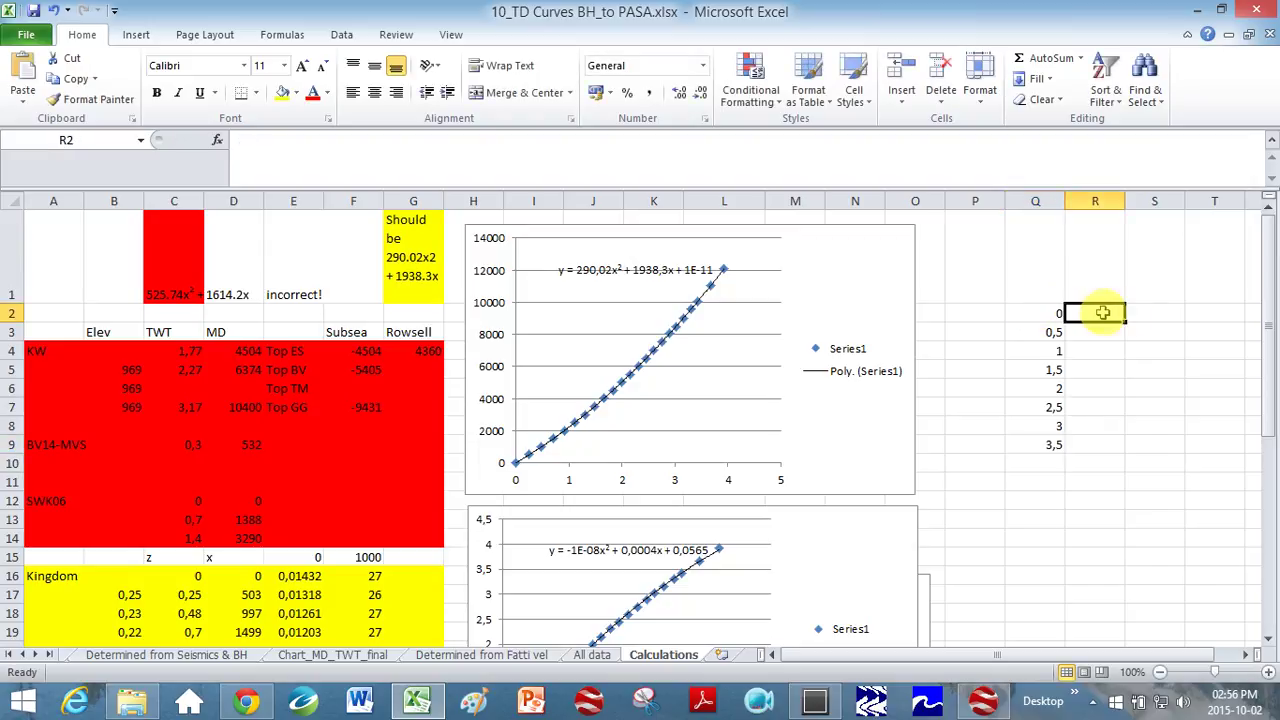
click(1046, 291)
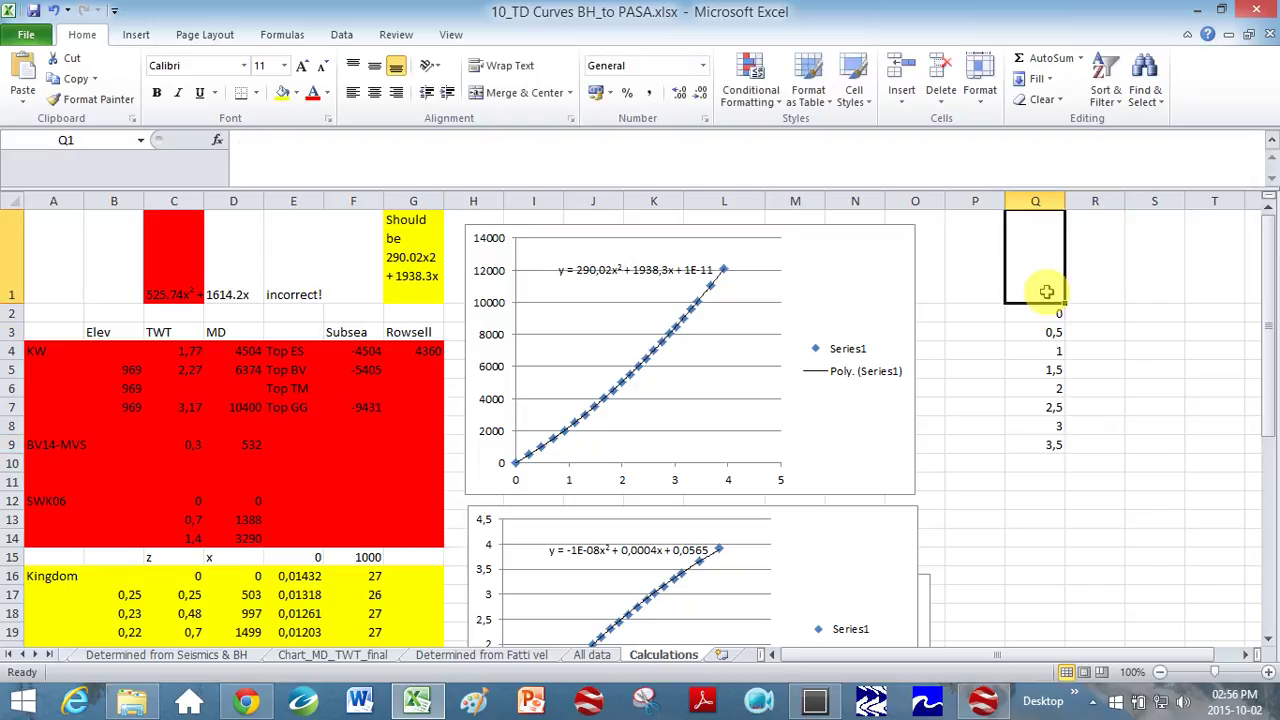
text(TWT)
click(1104, 288)
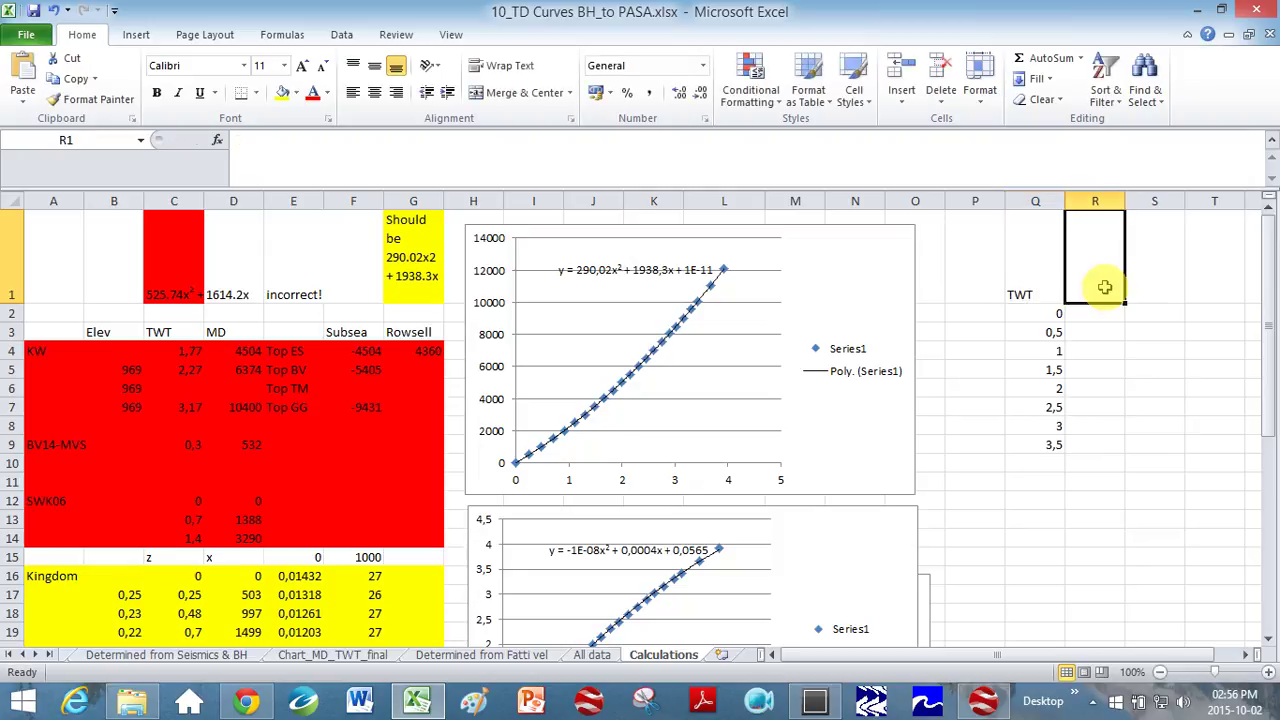
text(Depth)
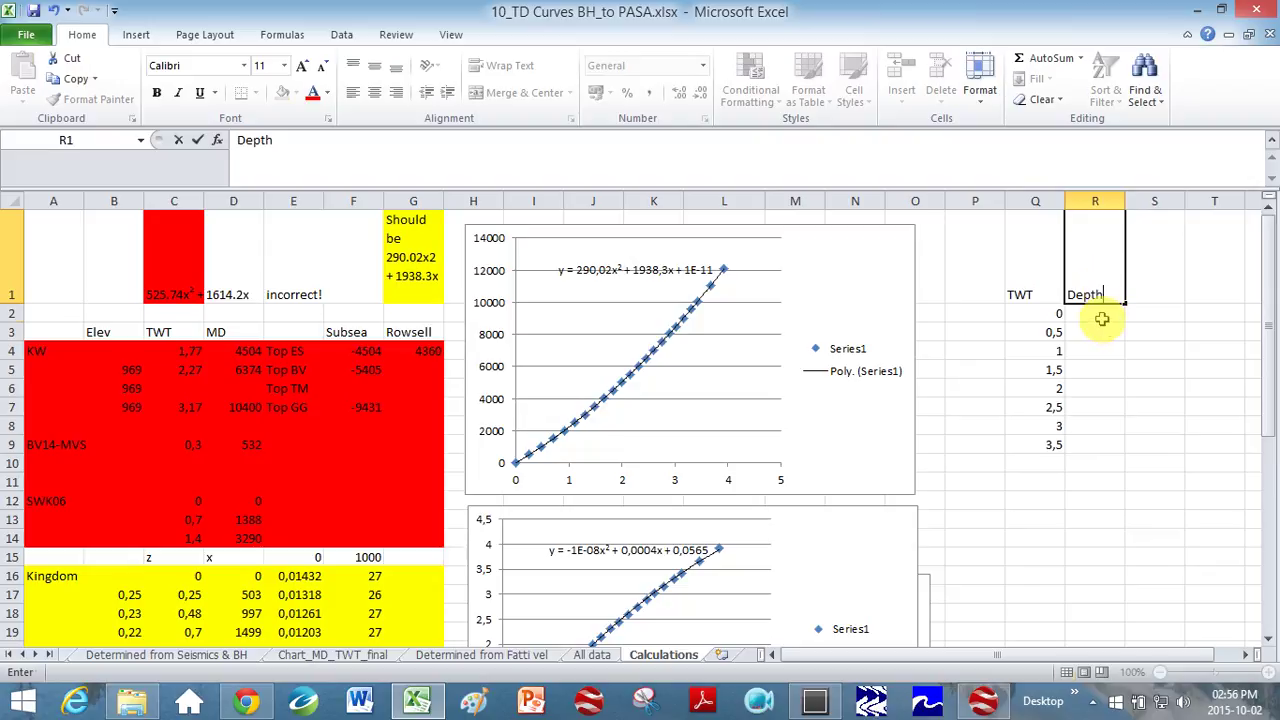
click(1102, 318)
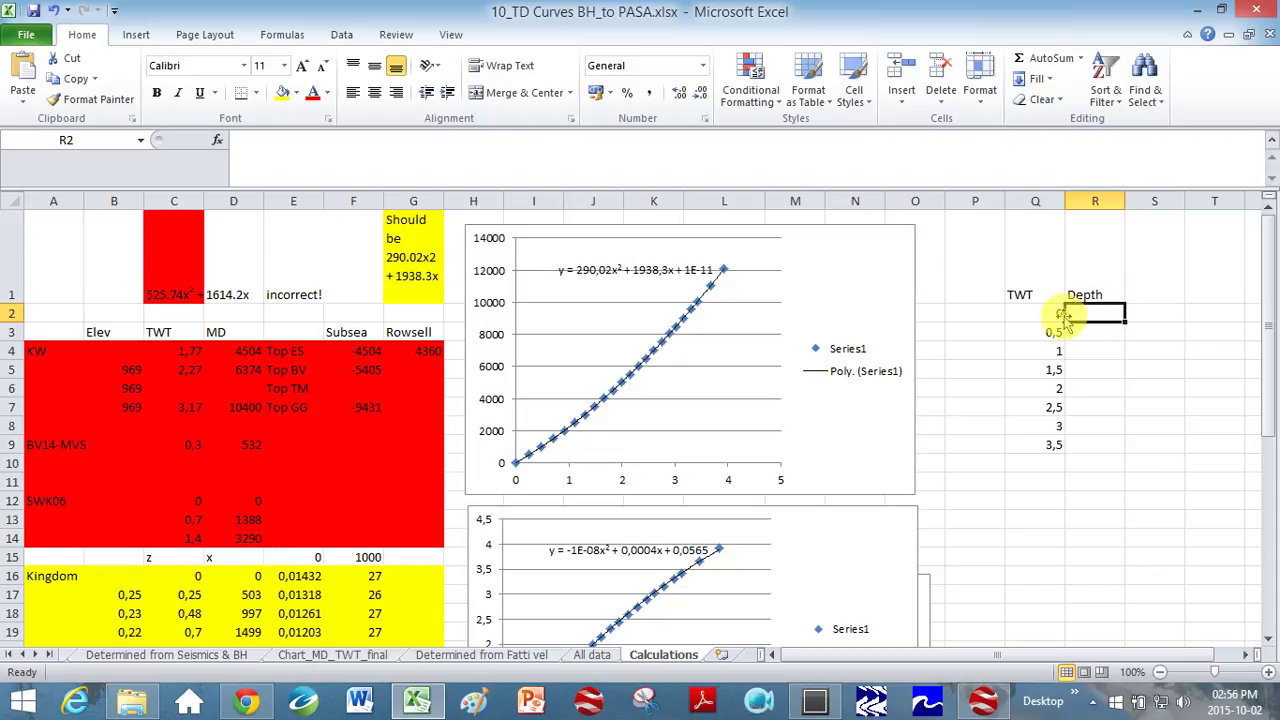
- On the Chart_MD_TWT_final sheet, select the trendline equation text y = 231,5x² + 2022,6x
click(375, 656)
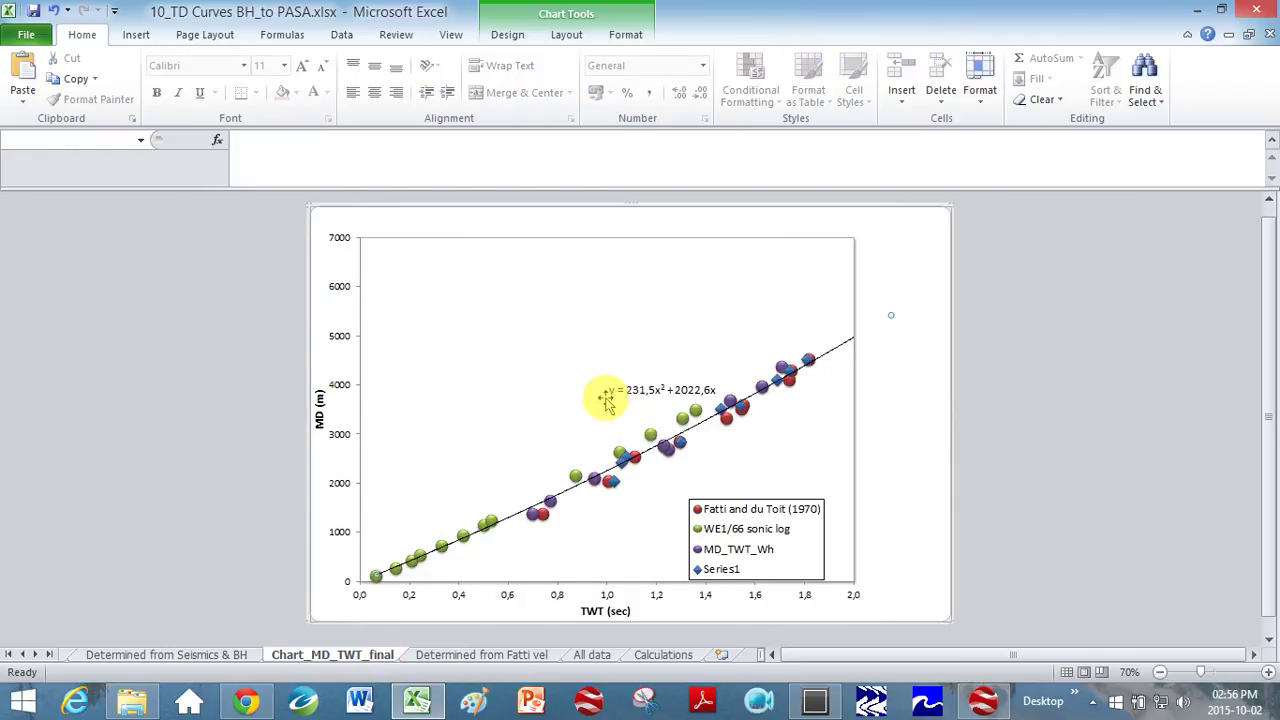
click(642, 391)
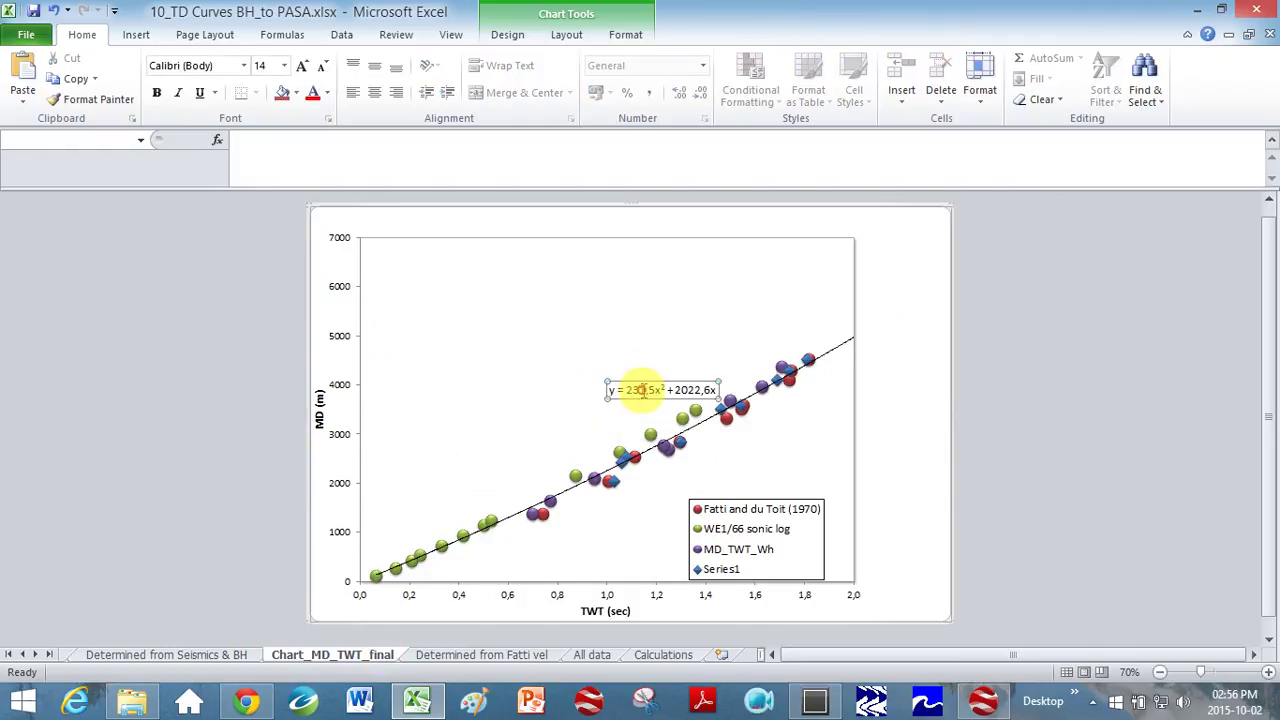
triple_click(663, 394)
right_click(693, 398)
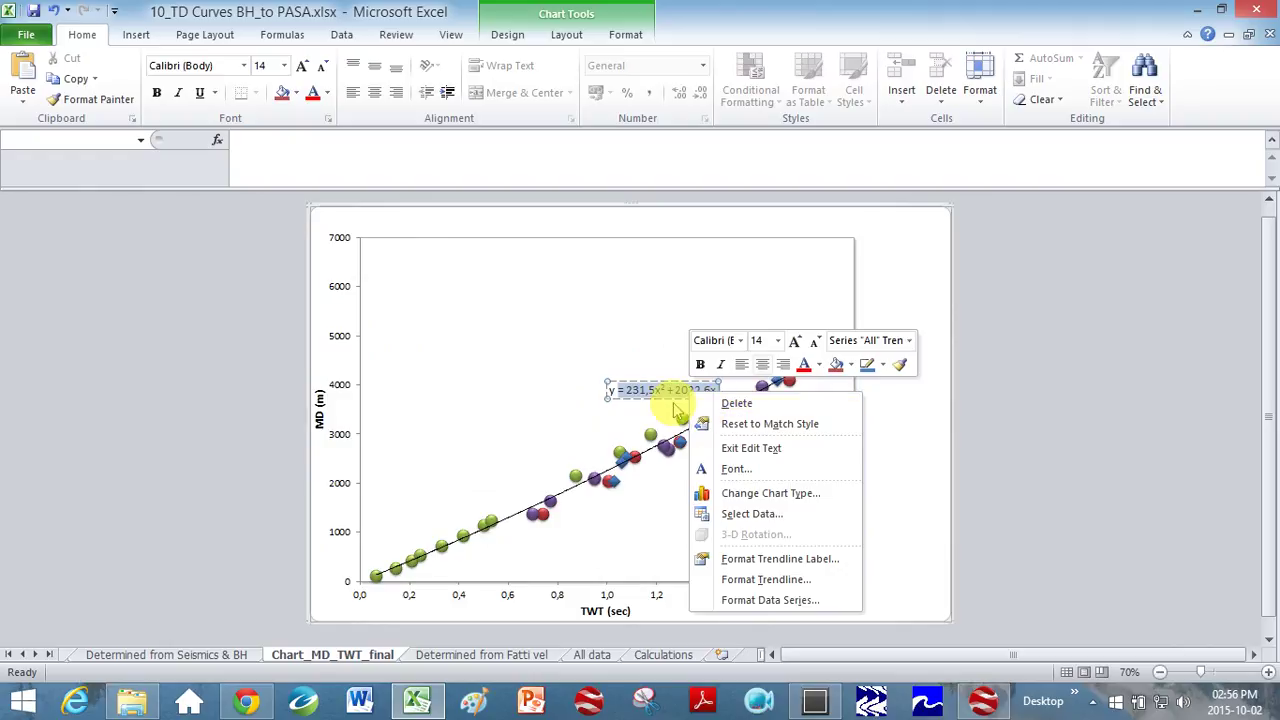
key(Escape)
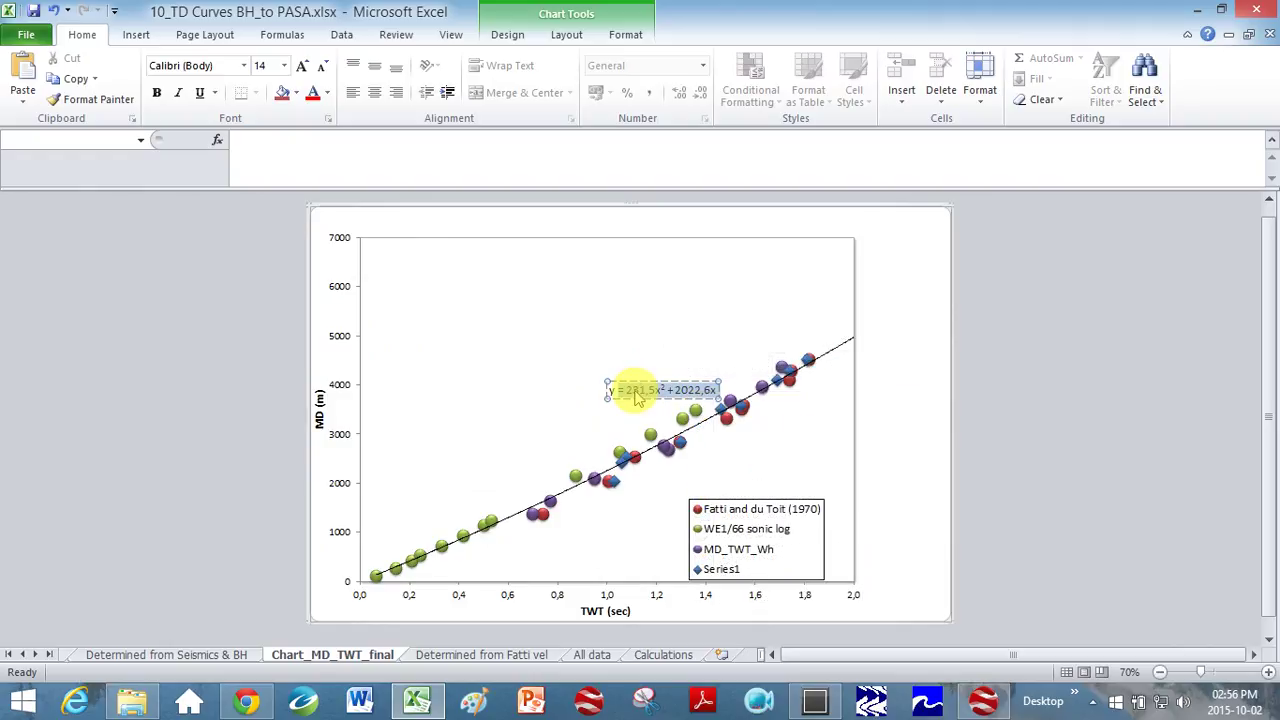
- Paste the trendline equation into cell R2 and start rewriting its 231,5 term
click(663, 654)
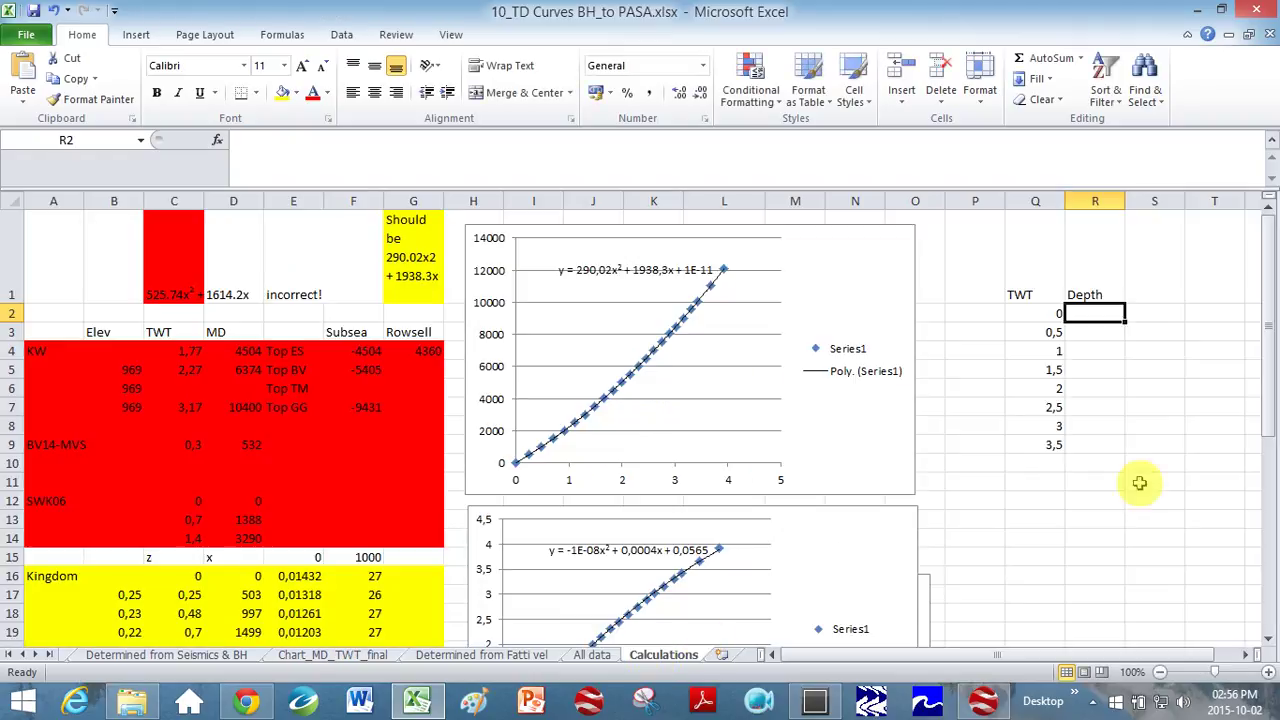
click(1105, 318)
text(= 231,5x2 + 2022,6x)
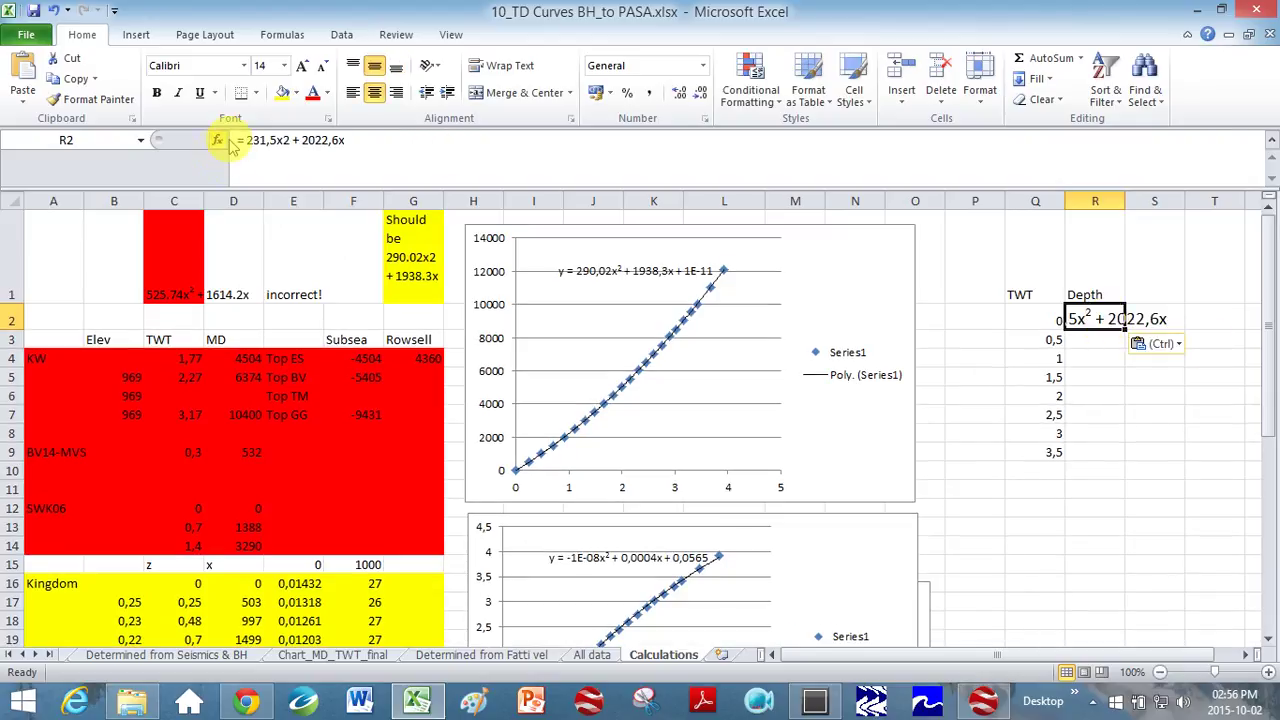
click(271, 140)
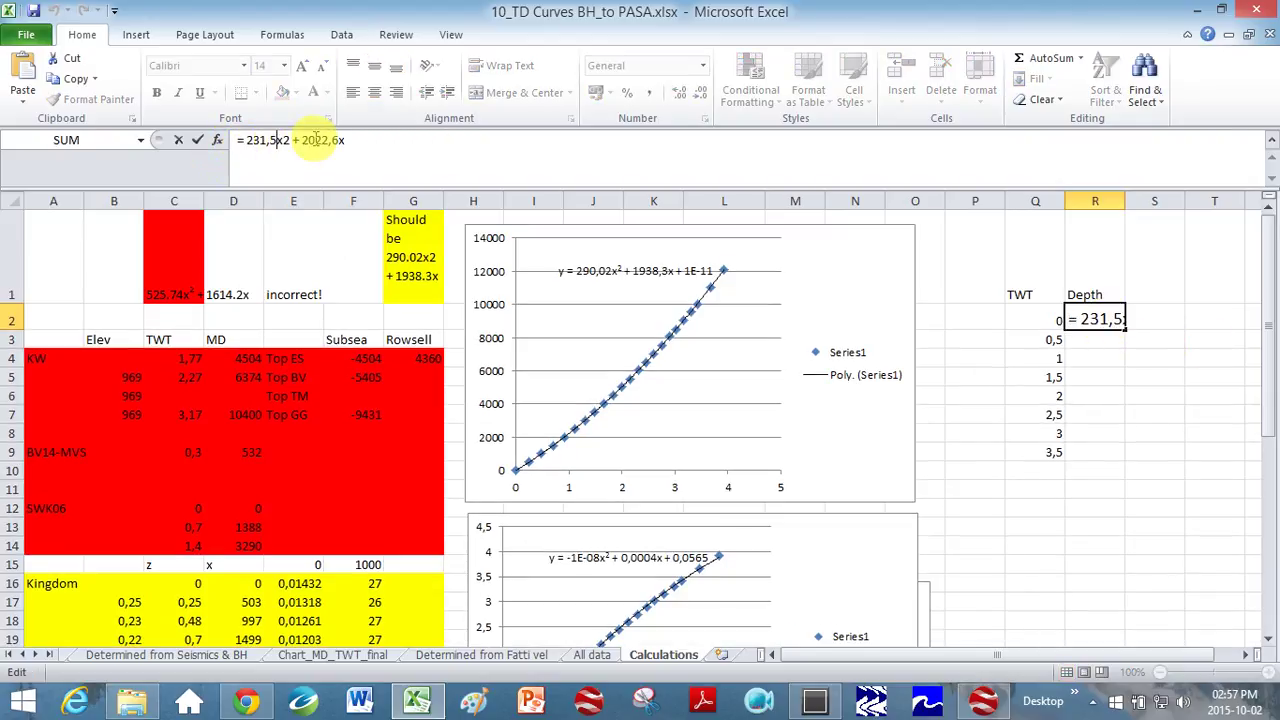
text(()
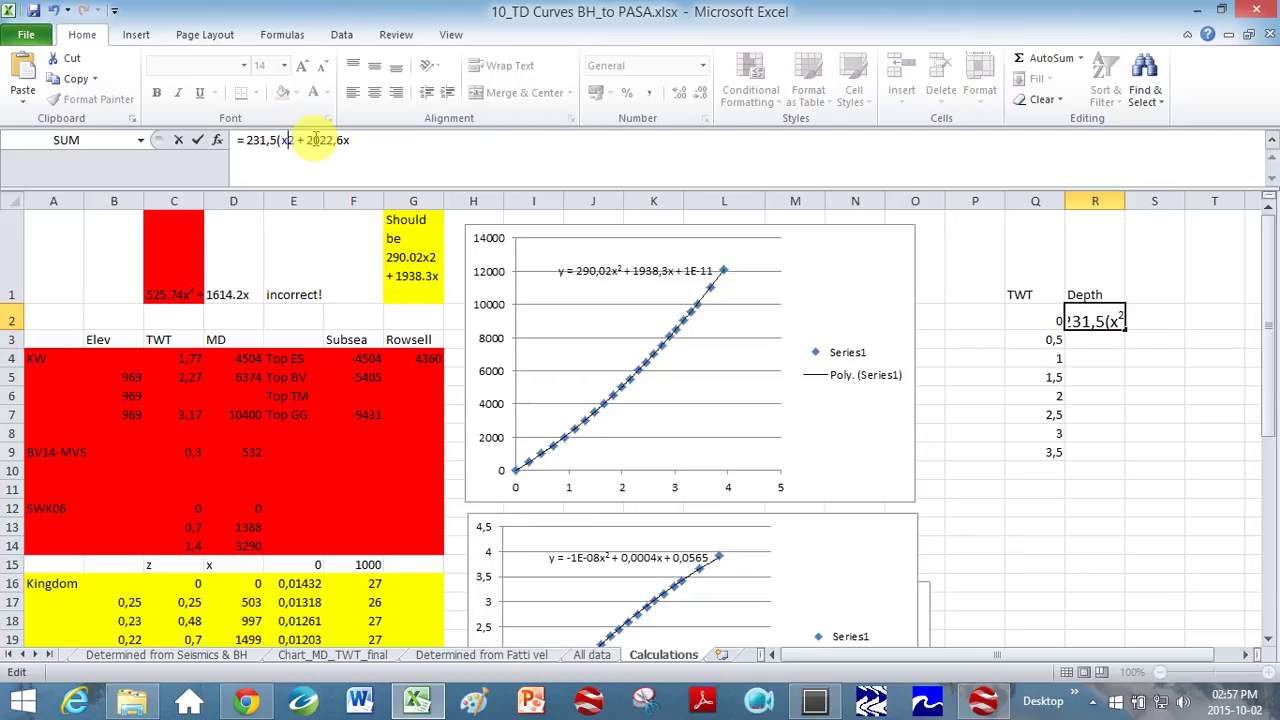
key(Delete)
key(BackSpace)
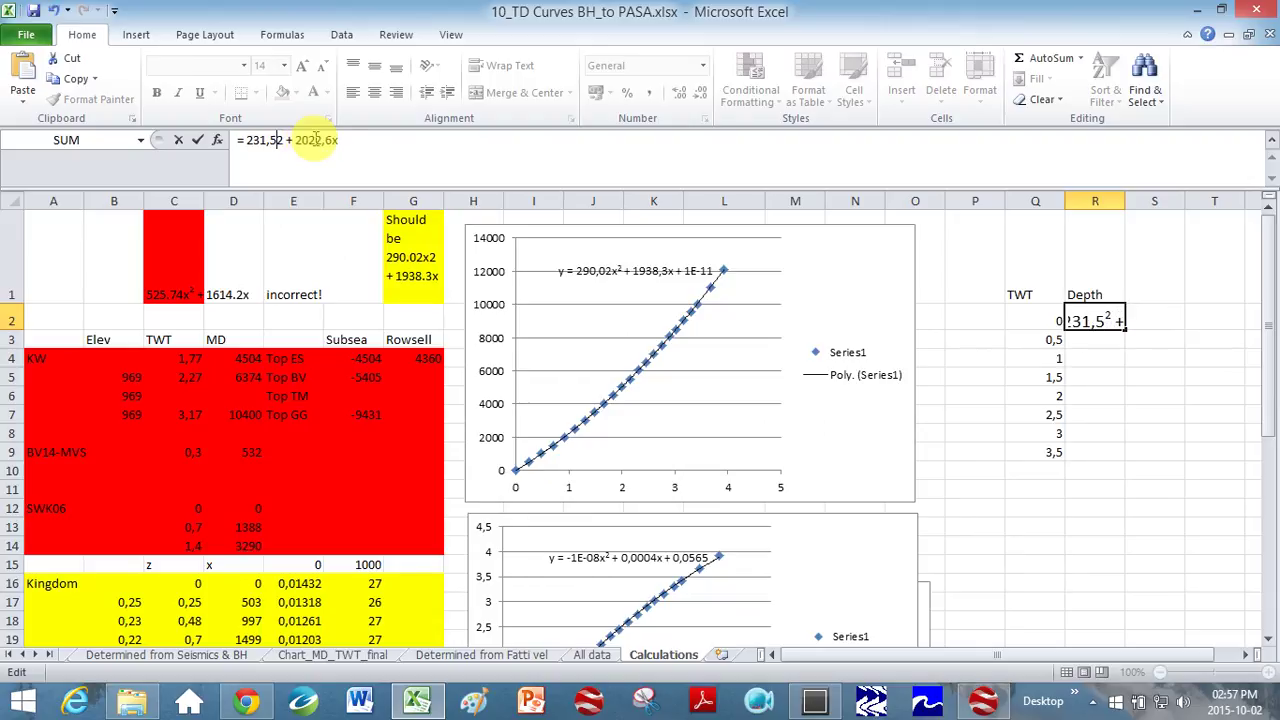
text(*()
- Complete and enter the R2 formula =(231,5*(Q2^2))+(2022,6*Q2)
click(1036, 320)
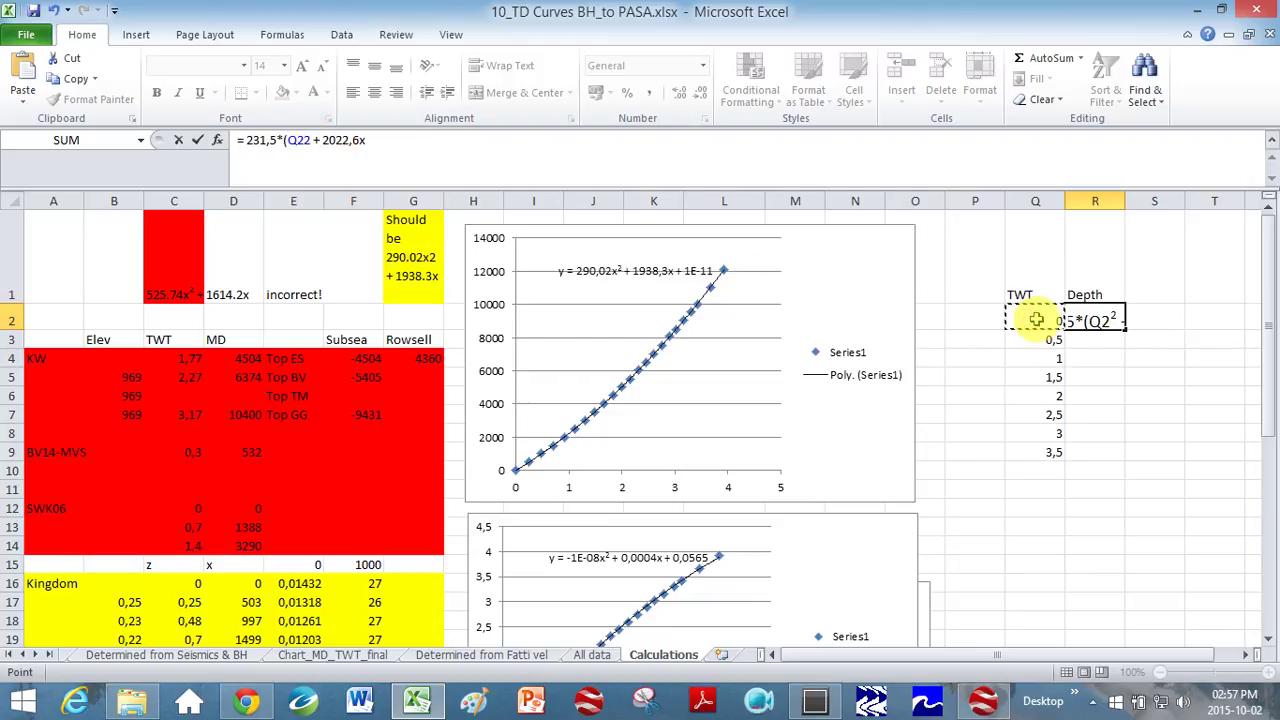
text(^S2))
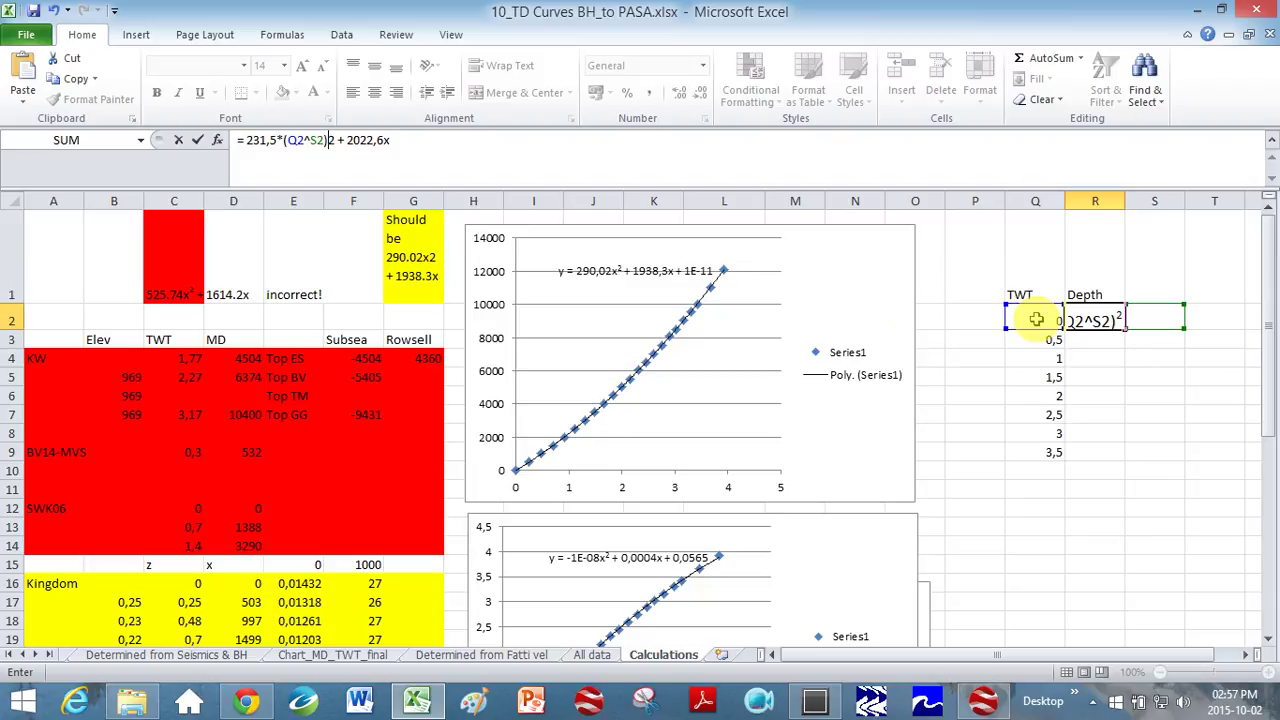
key(BackSpace)
key(BackSpace)
key(BackSpace)
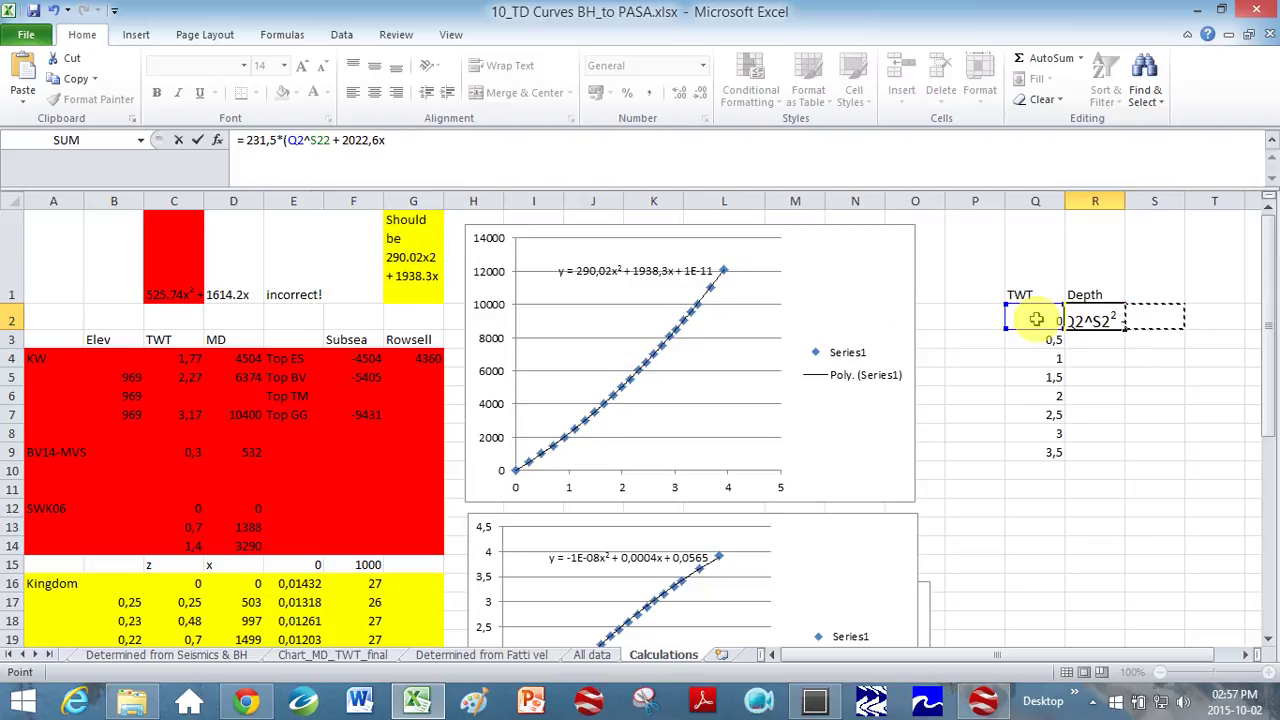
click(316, 141)
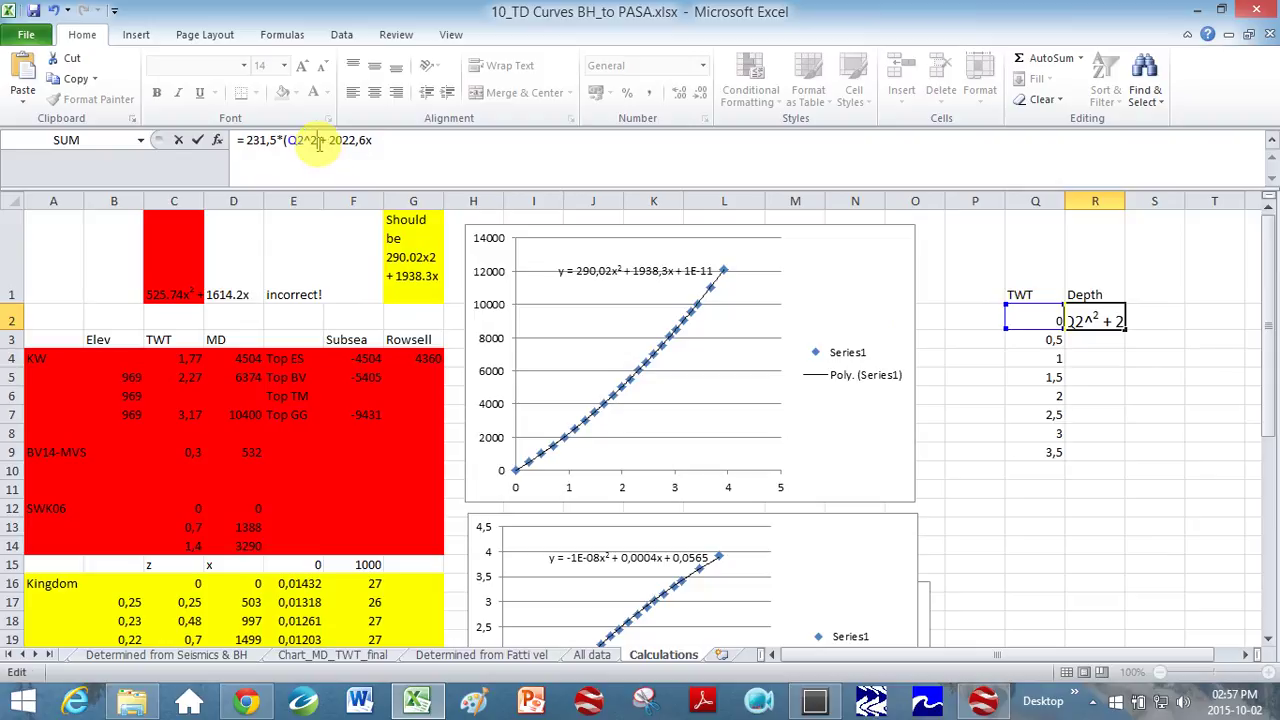
text())
click(246, 141)
key(BackSpace)
text())
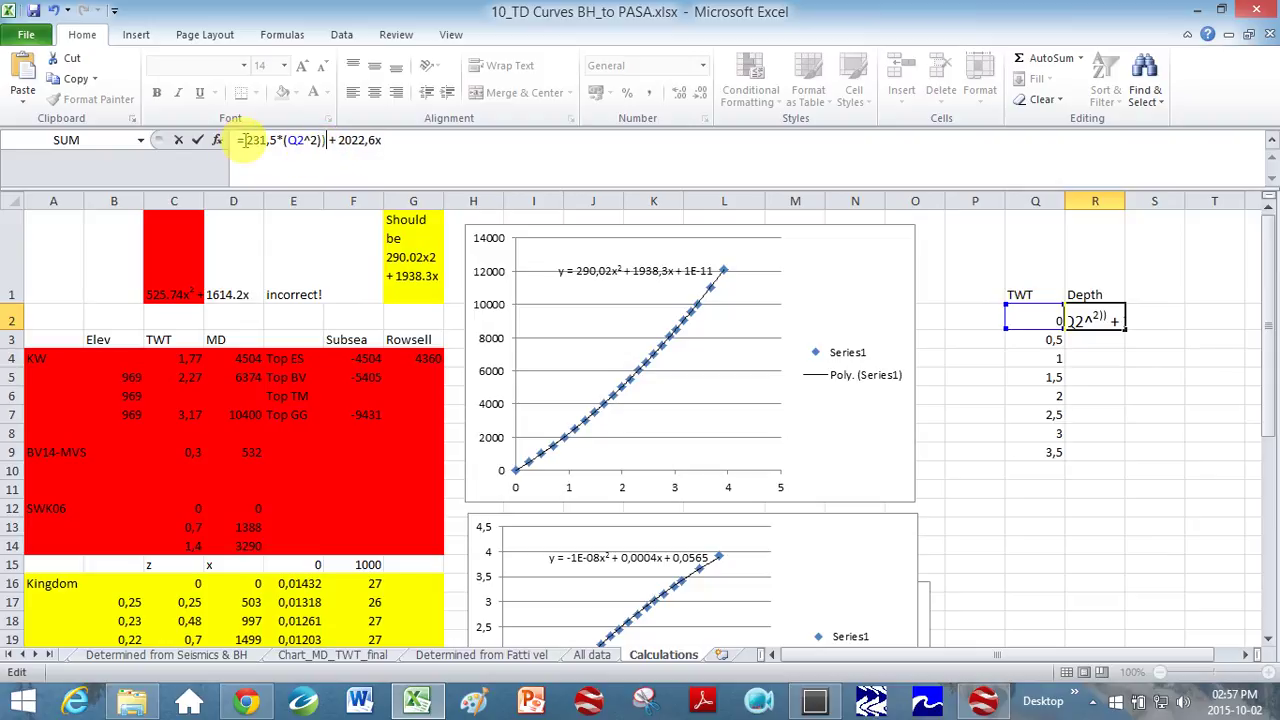
text(()
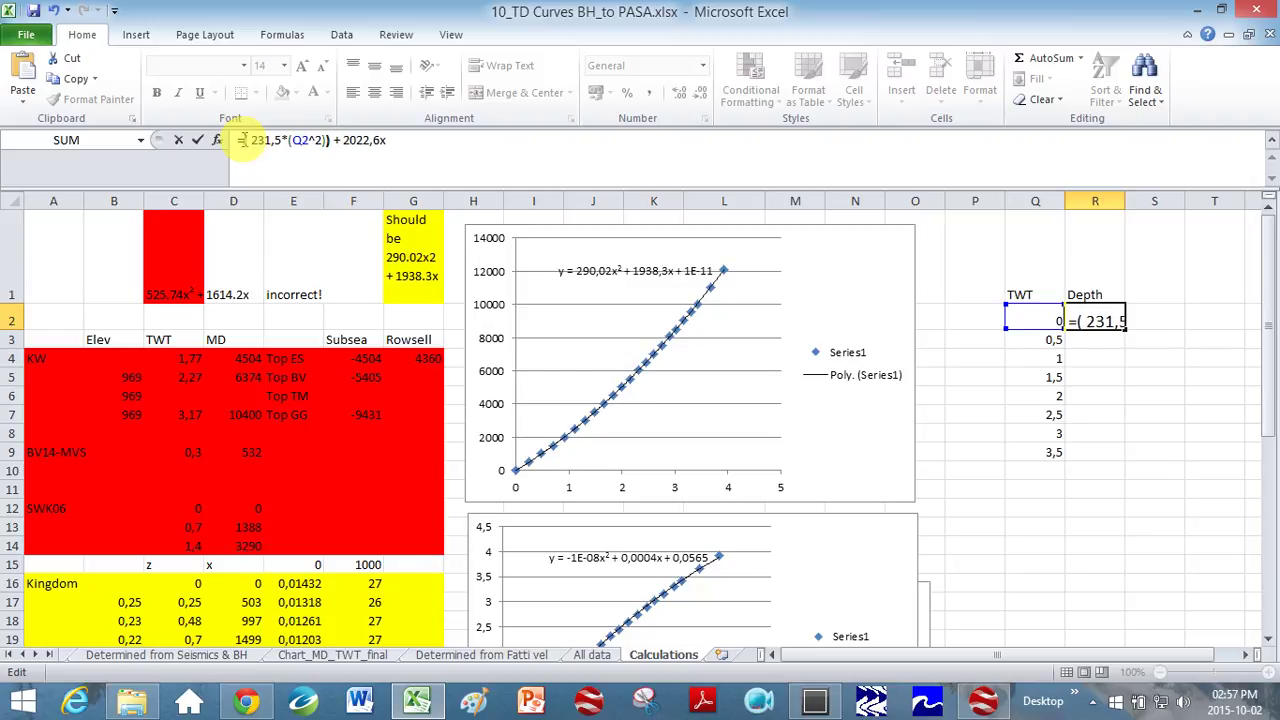
click(345, 141)
text(()
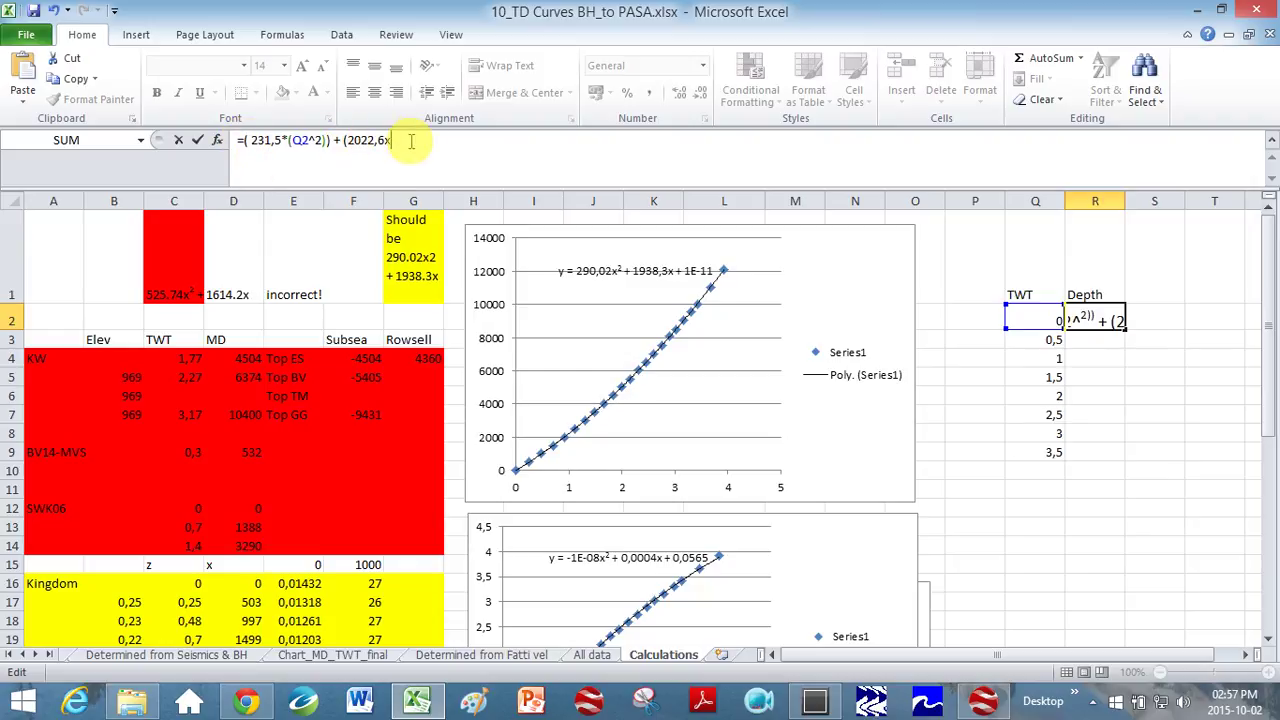
click(411, 141)
key(BackSpace)
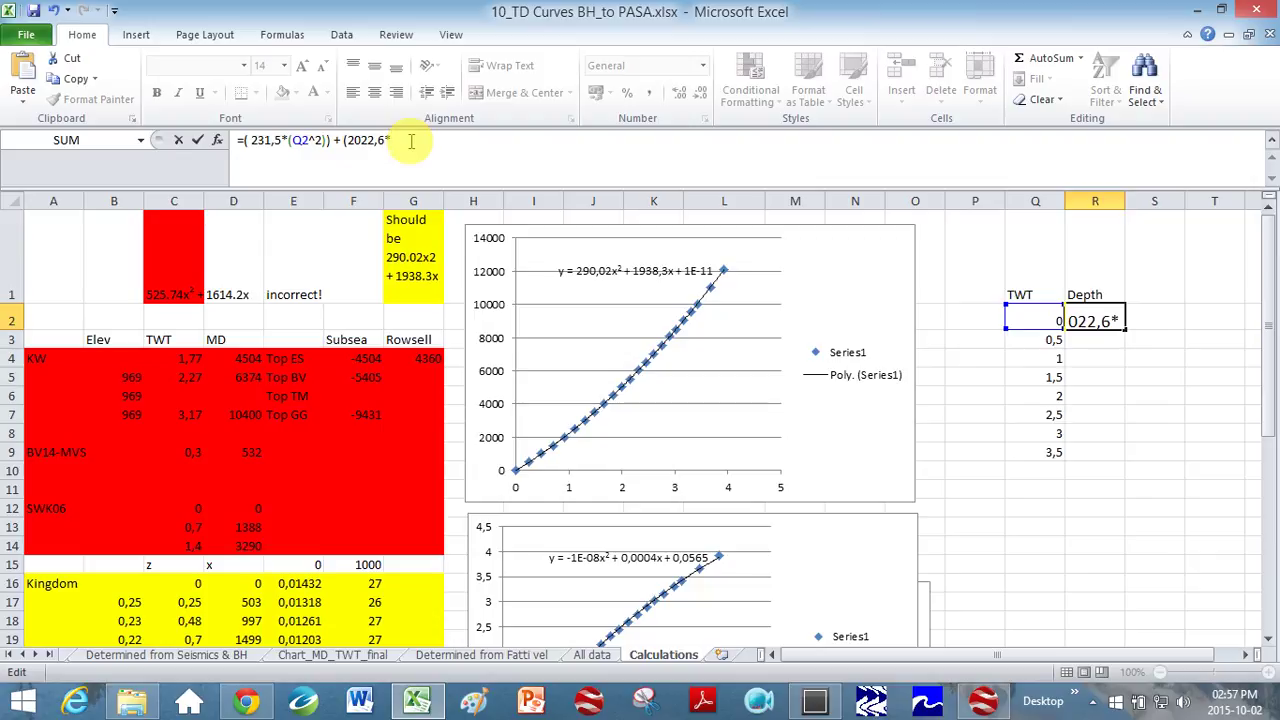
text(*)
click(1039, 317)
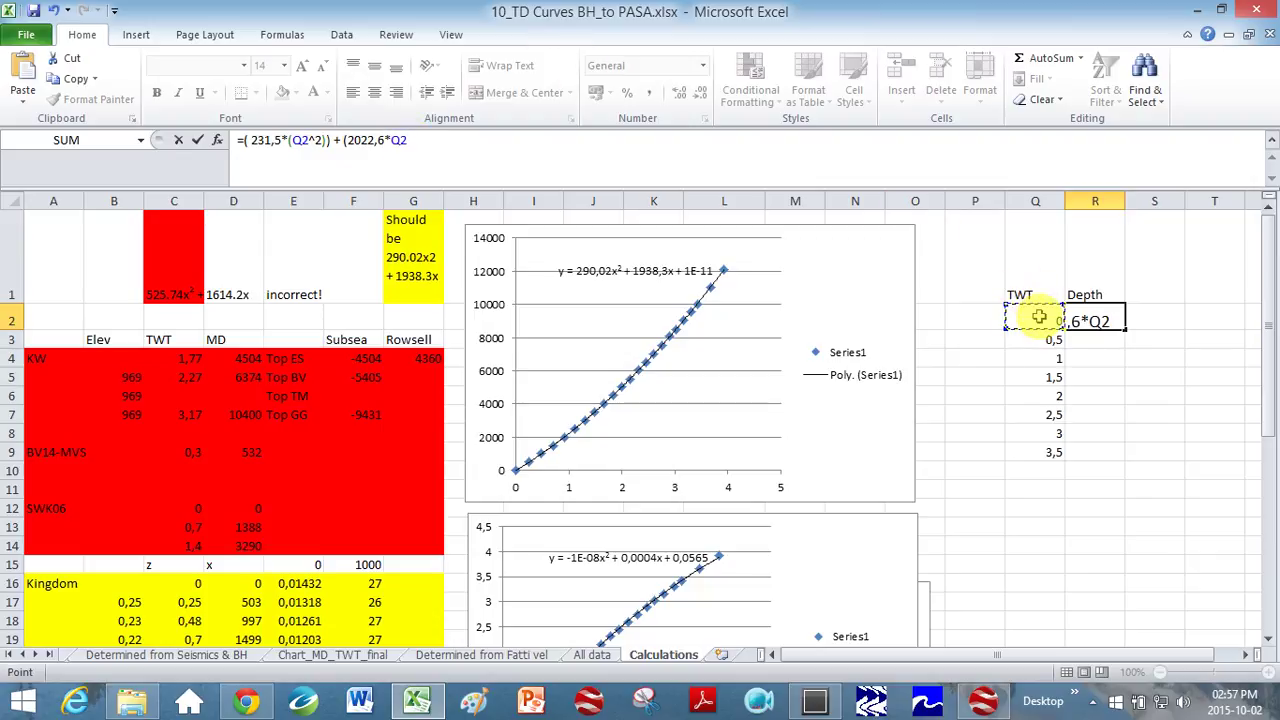
text())
key(Return)
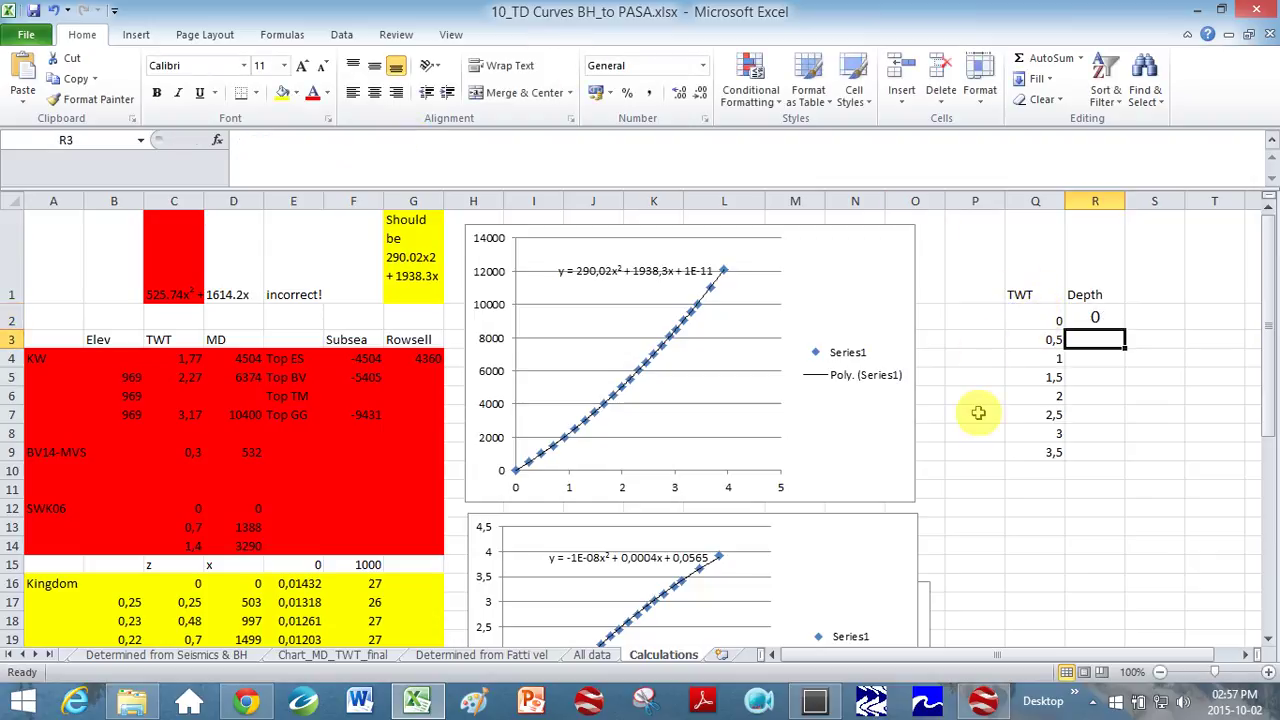
- Fill the depth formula down to R9, giving depths from 0 to 9915
click(1095, 317)
double_click(1125, 329)
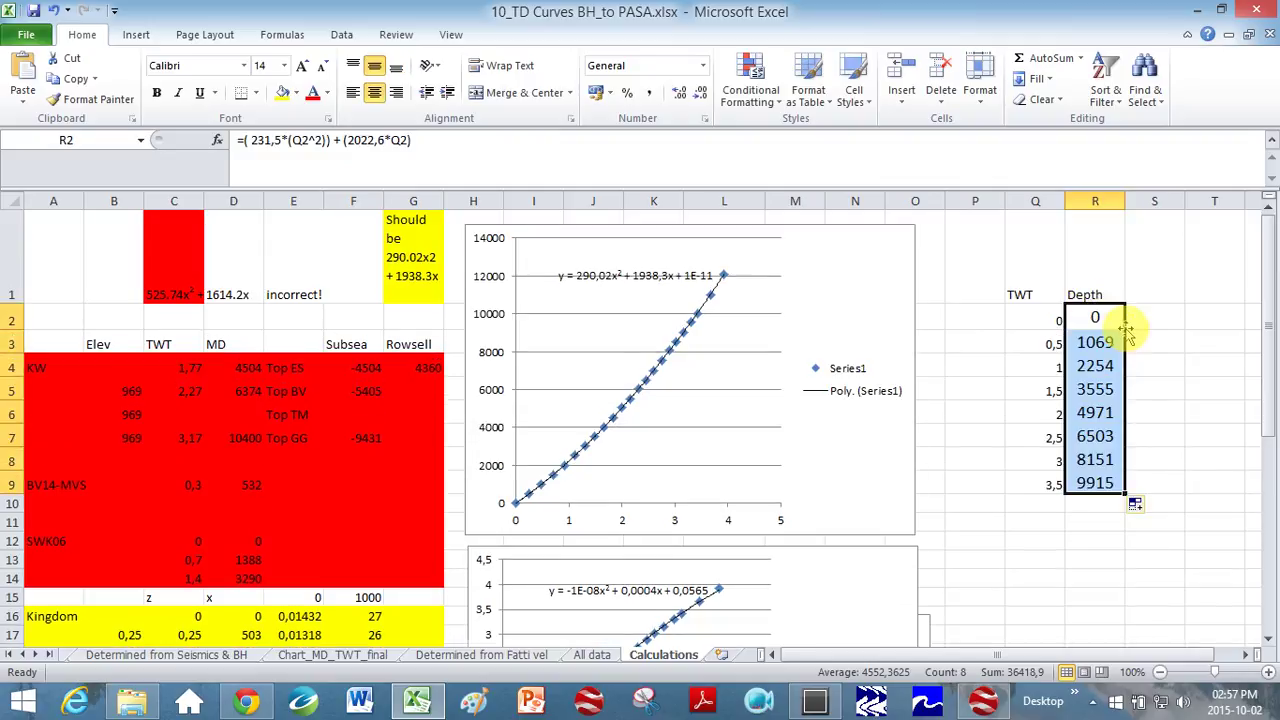
click(1095, 389)
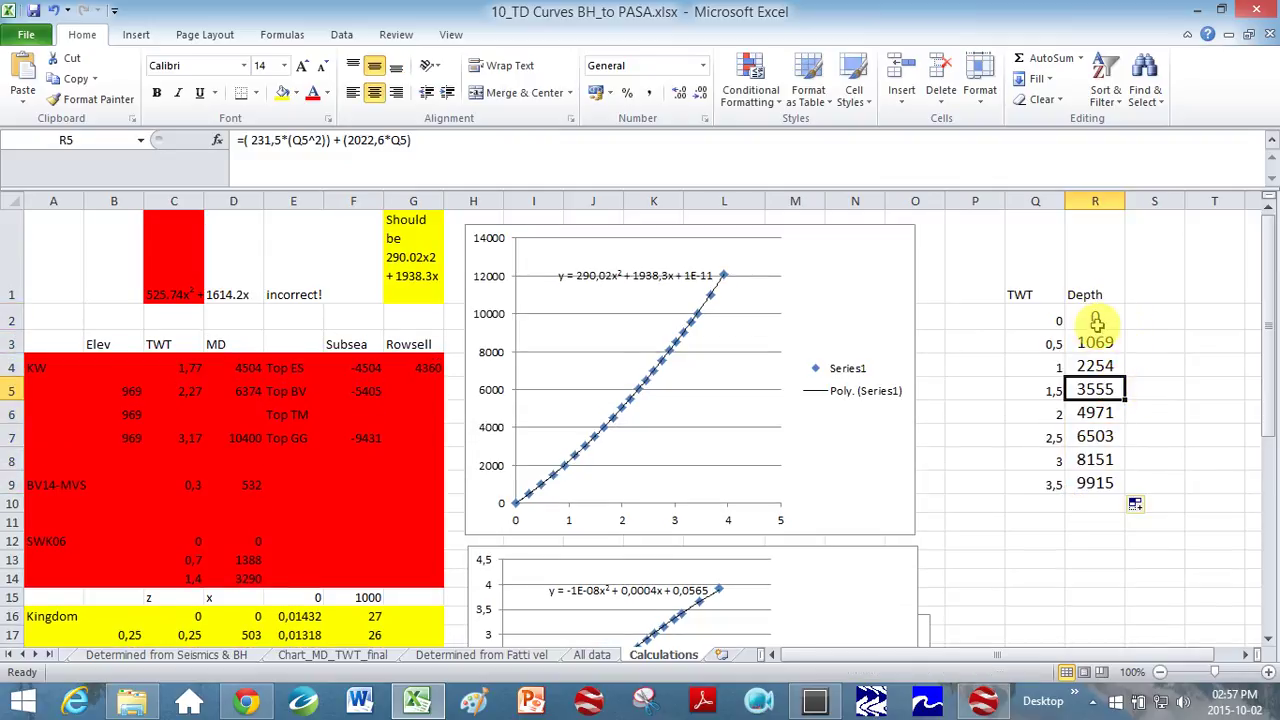
- Copy the eight TWT values in Q2:Q9 and bring KINGDOM to the front
drag(1035, 318, 1026, 480)
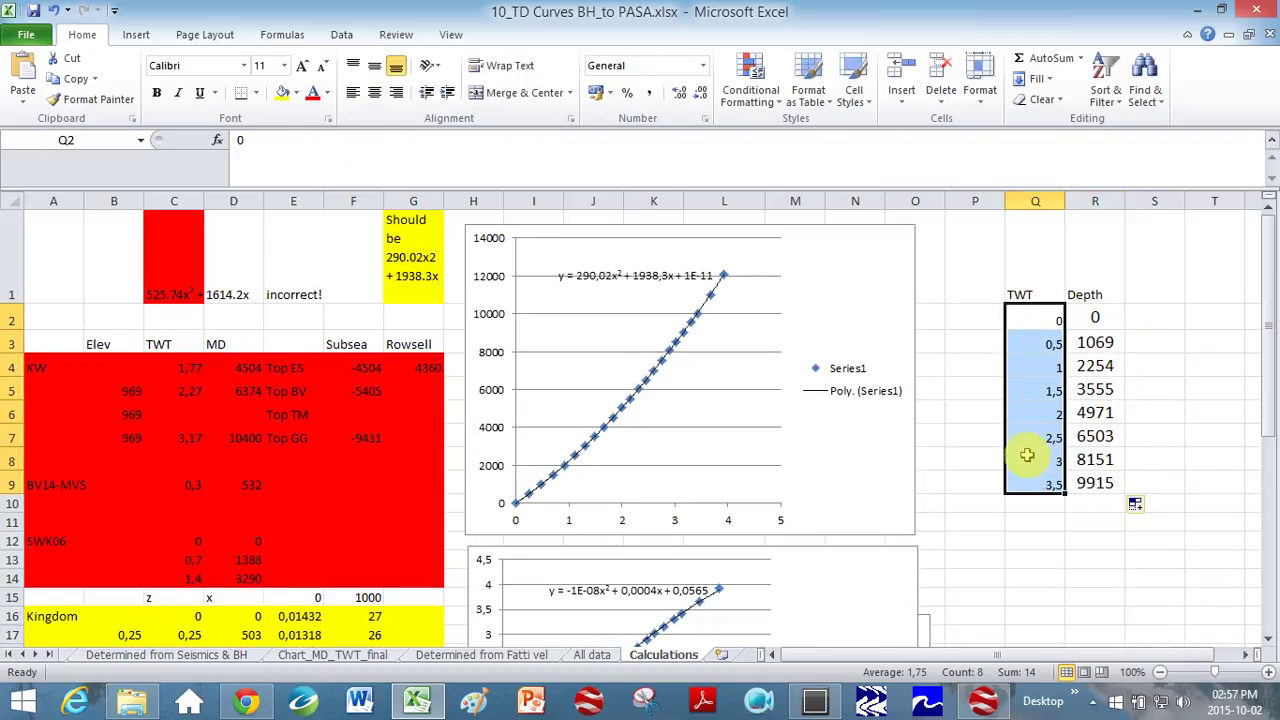
right_click(1027, 455)
click(1120, 163)
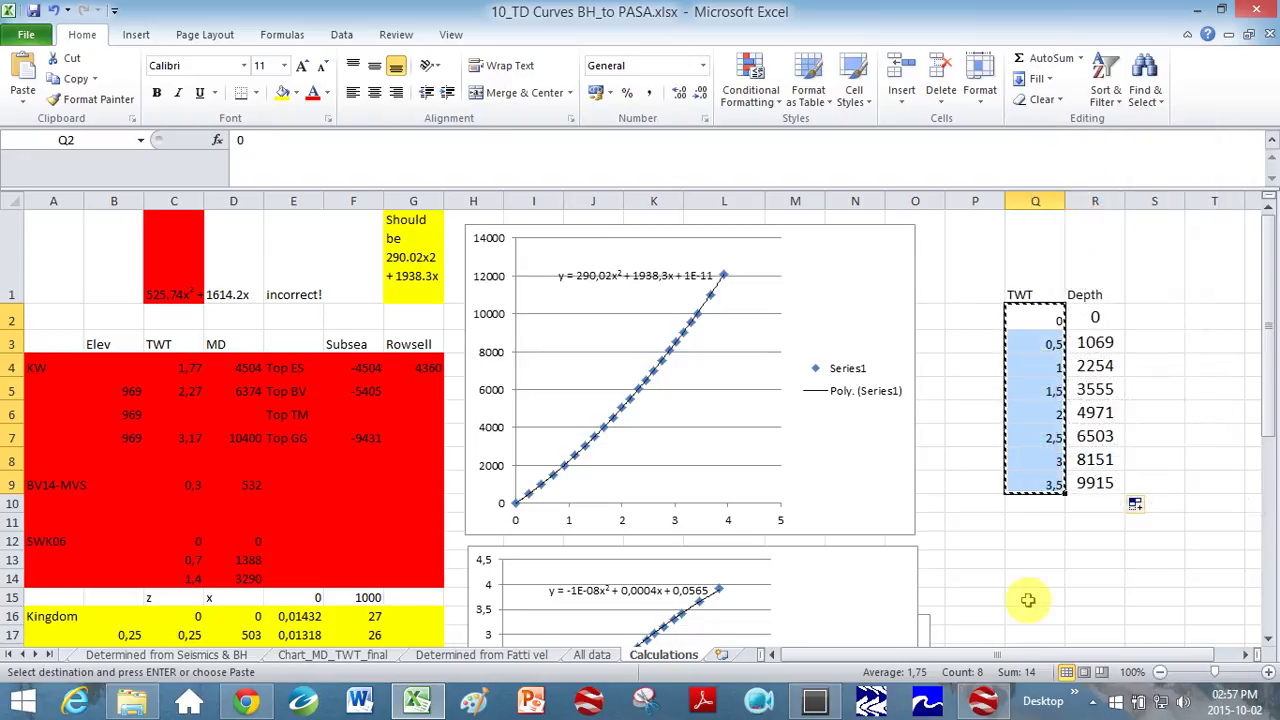
click(990, 703)
- Try pasting the eight TWT values into the Time (2-way) column and dismiss the out-of-bounds error
click(378, 393)
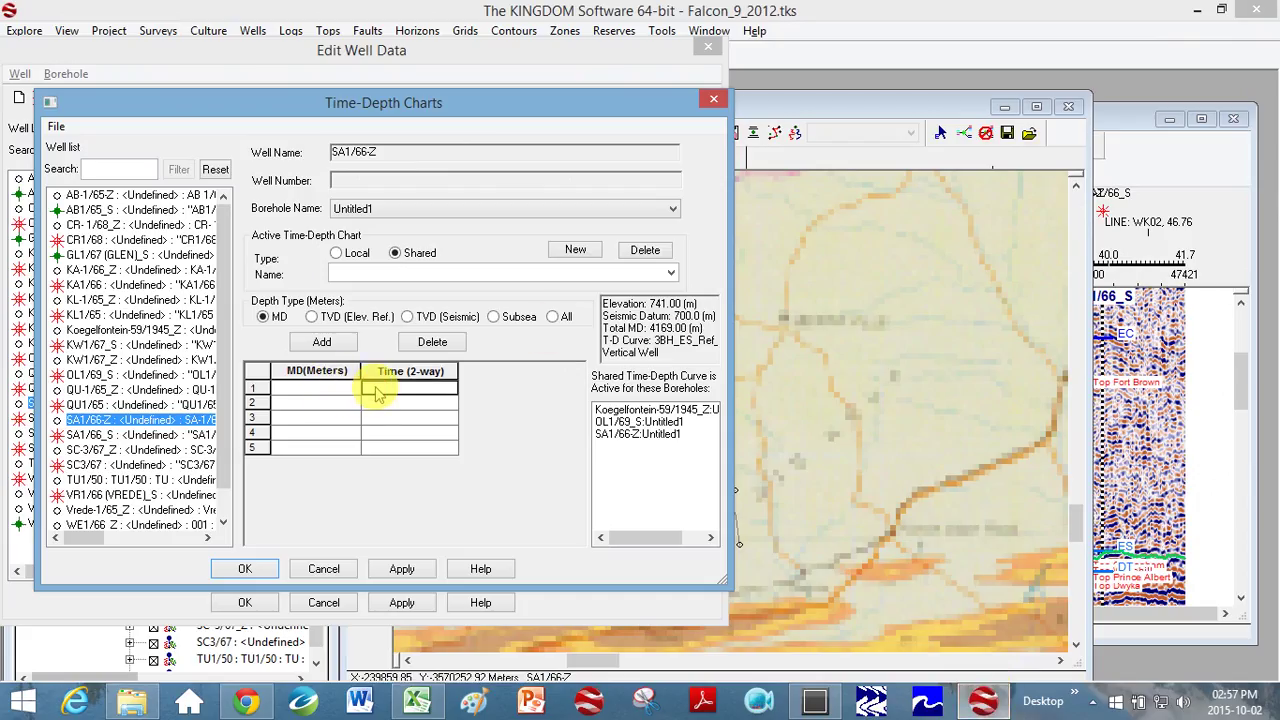
right_click(378, 393)
click(430, 440)
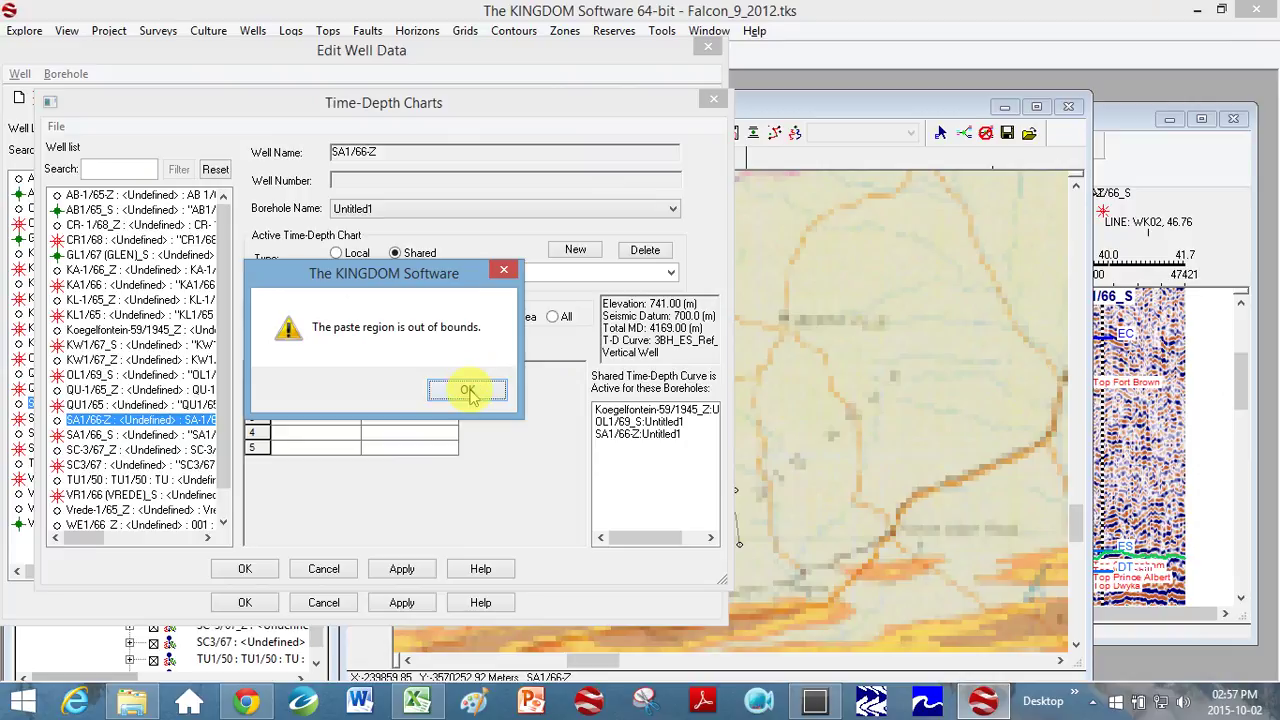
click(468, 392)
right_click(252, 450)
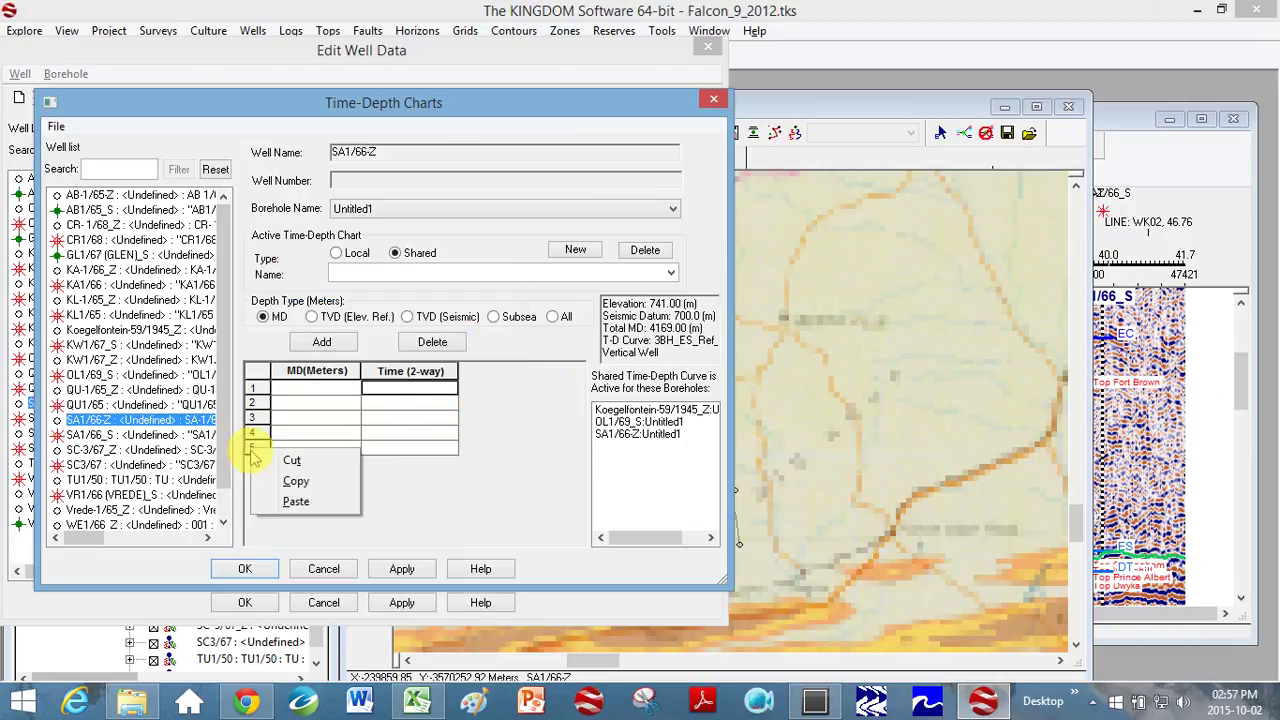
click(255, 410)
right_click(258, 394)
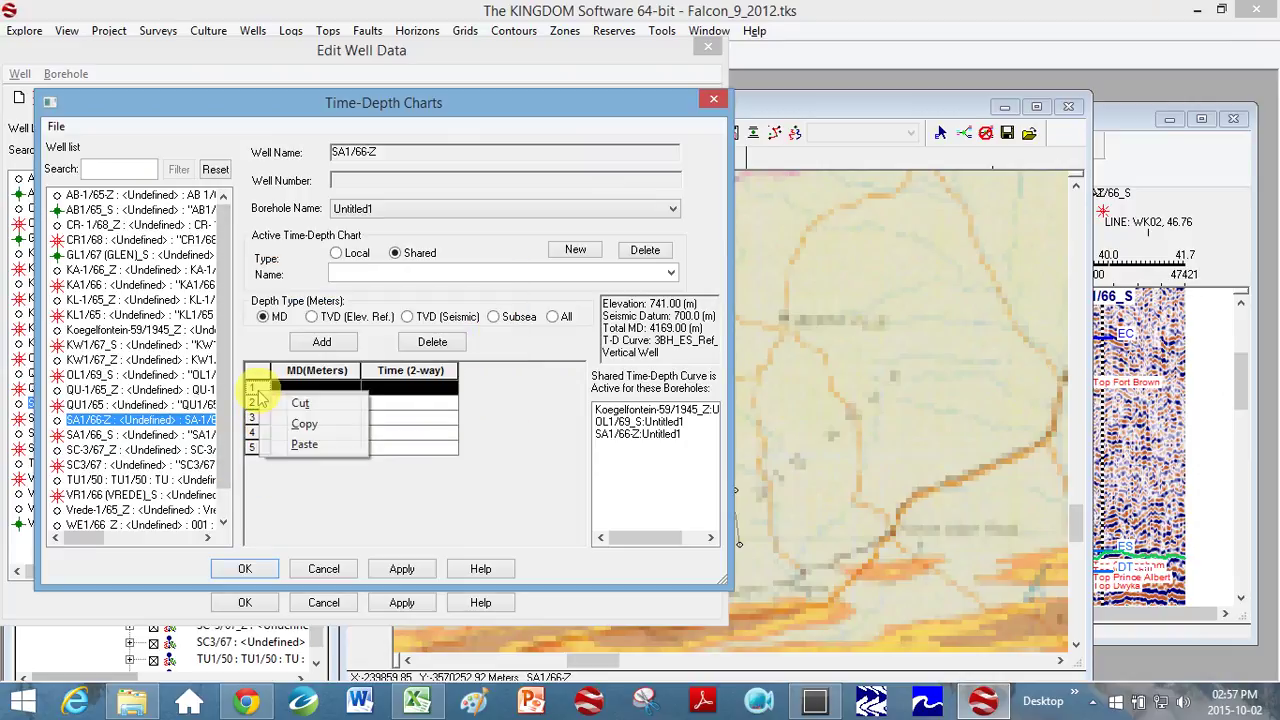
click(405, 502)
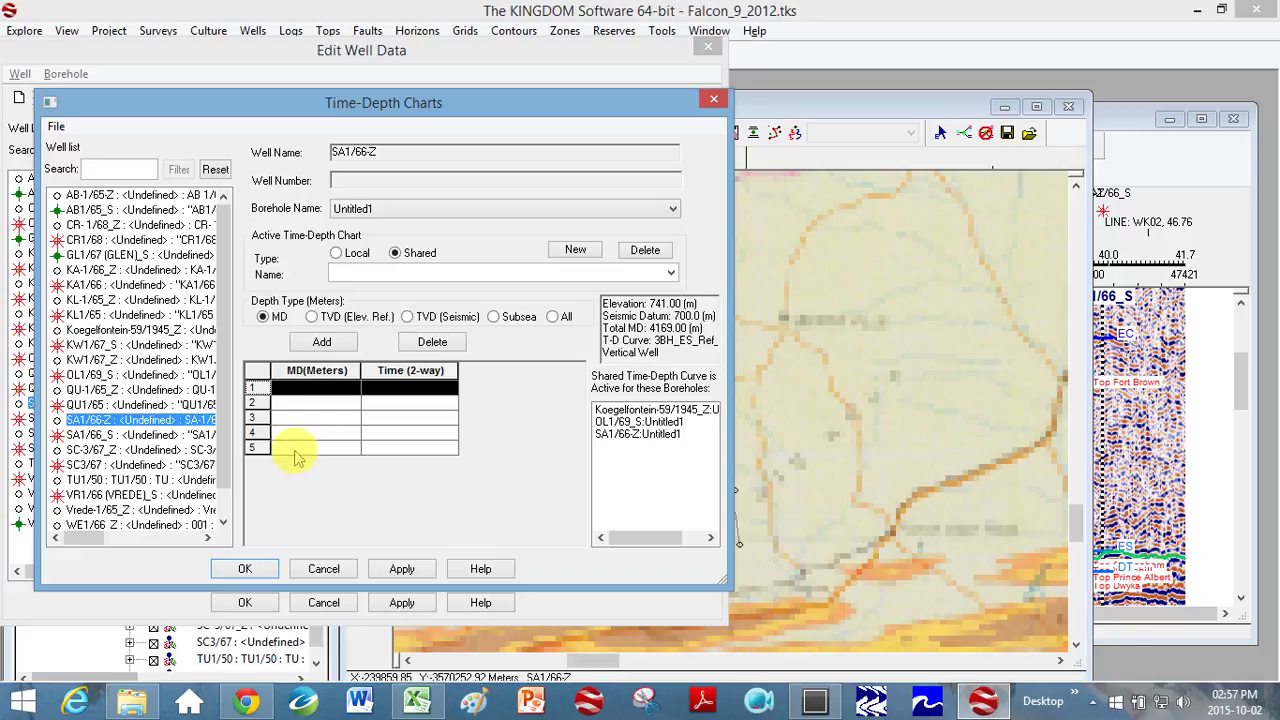
- In Excel, copy only the first five TWT values, Q2:Q6, and return to KINGDOM
click(417, 700)
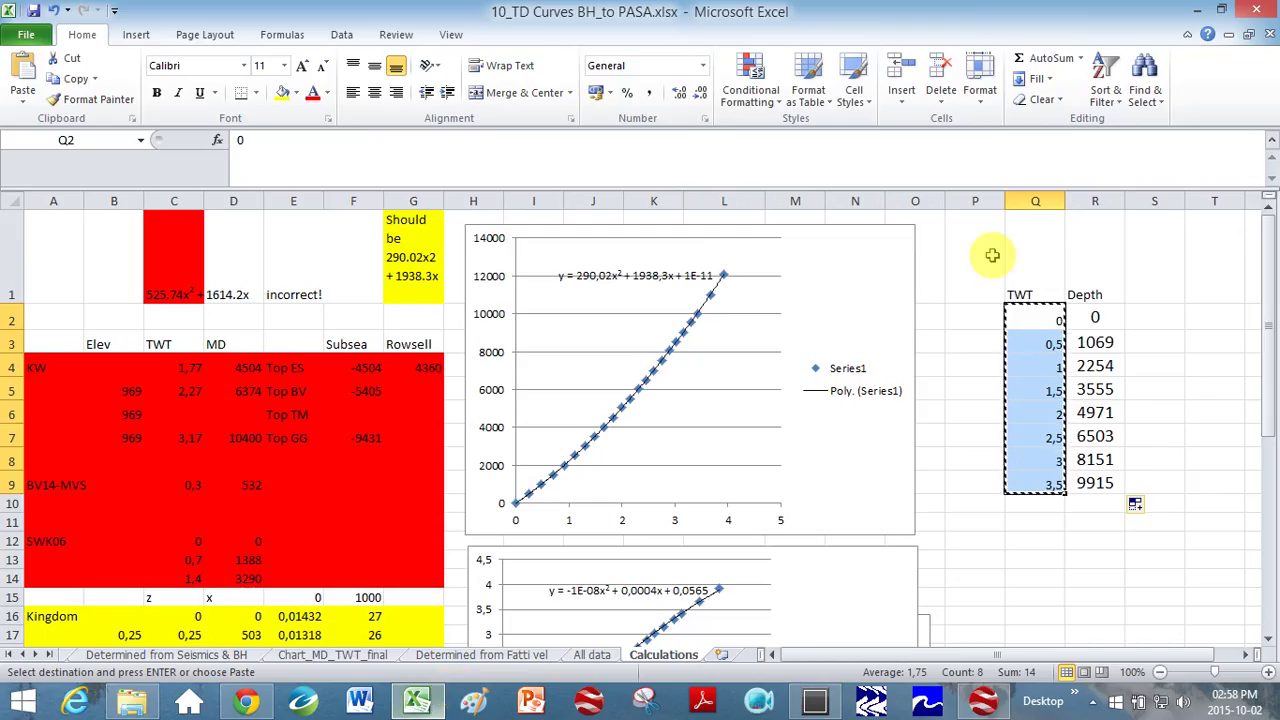
click(1035, 342)
drag(1035, 318, 1037, 408)
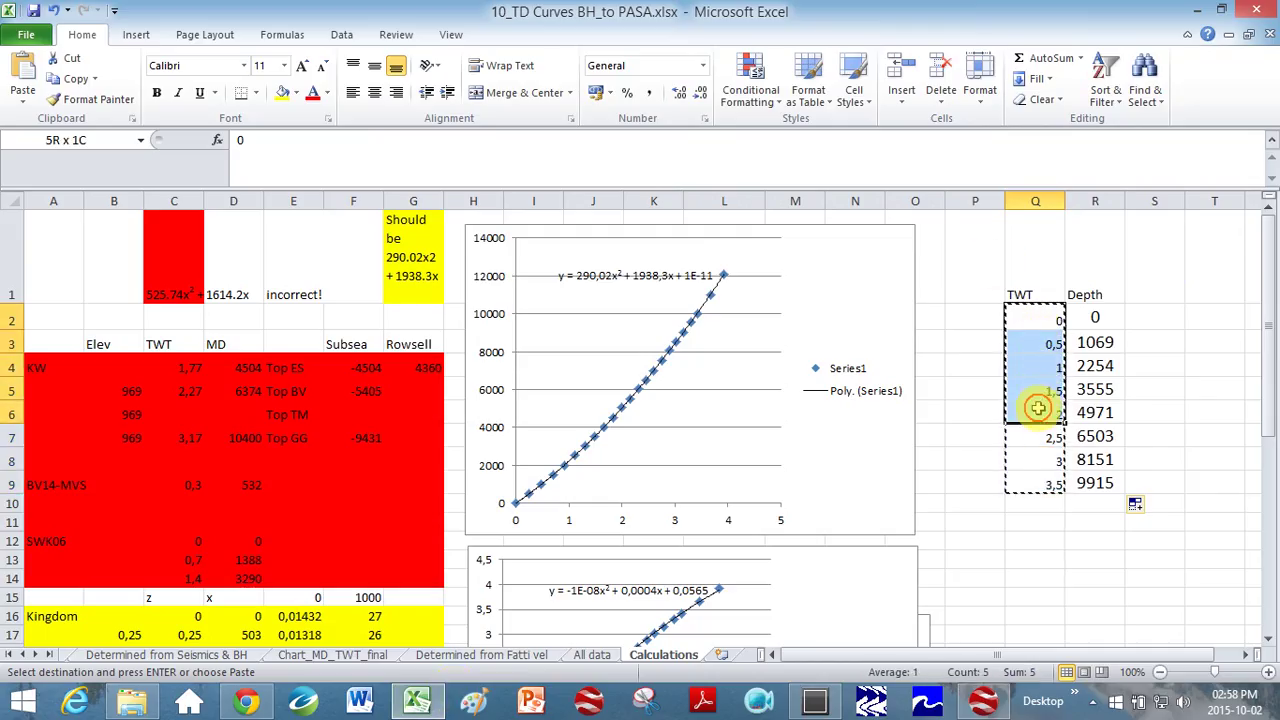
right_click(1037, 408)
click(1095, 52)
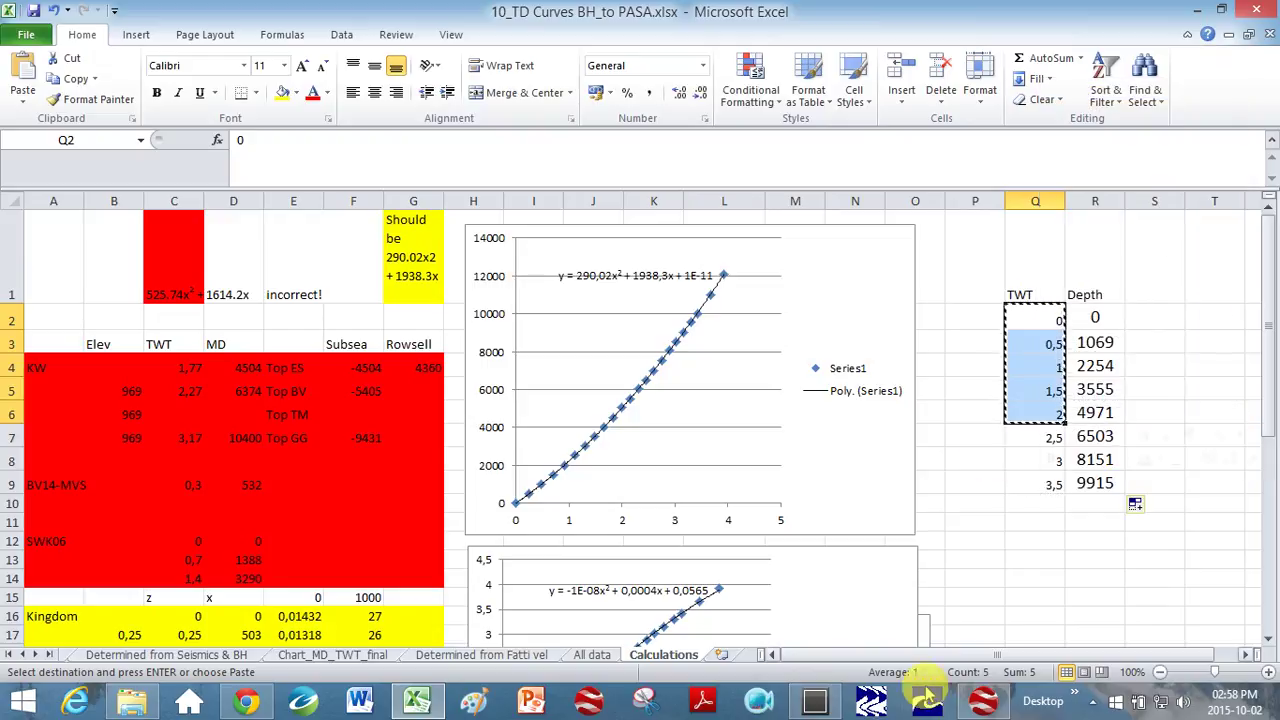
click(983, 700)
- Try pasting the five TWT values, dismiss the out-of-bounds error, and shrink the KINGDOM window
right_click(393, 395)
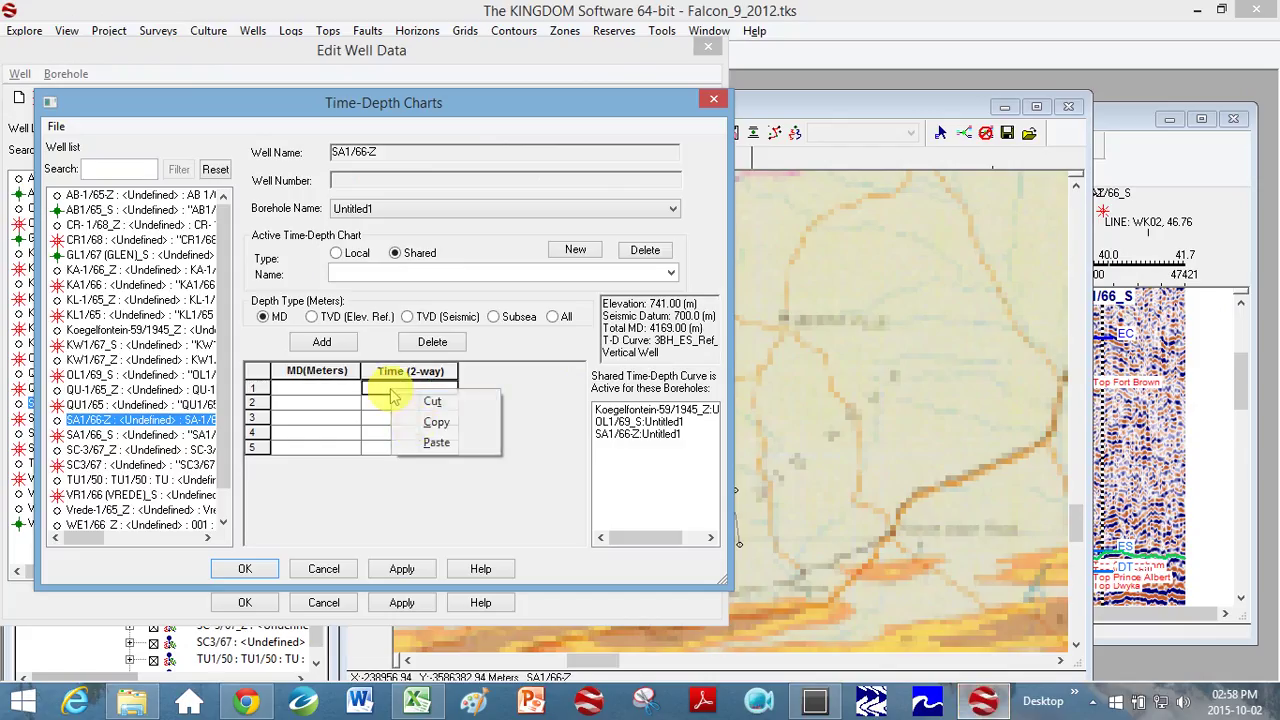
click(436, 442)
click(470, 391)
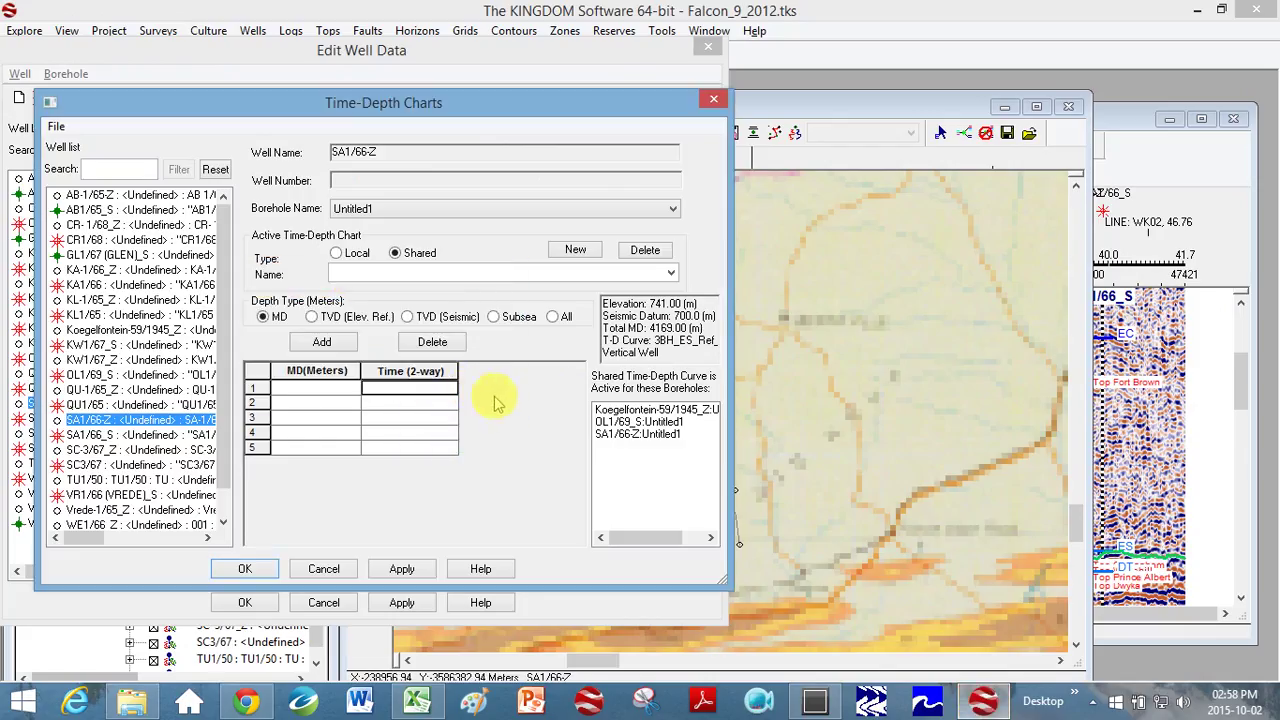
click(1222, 12)
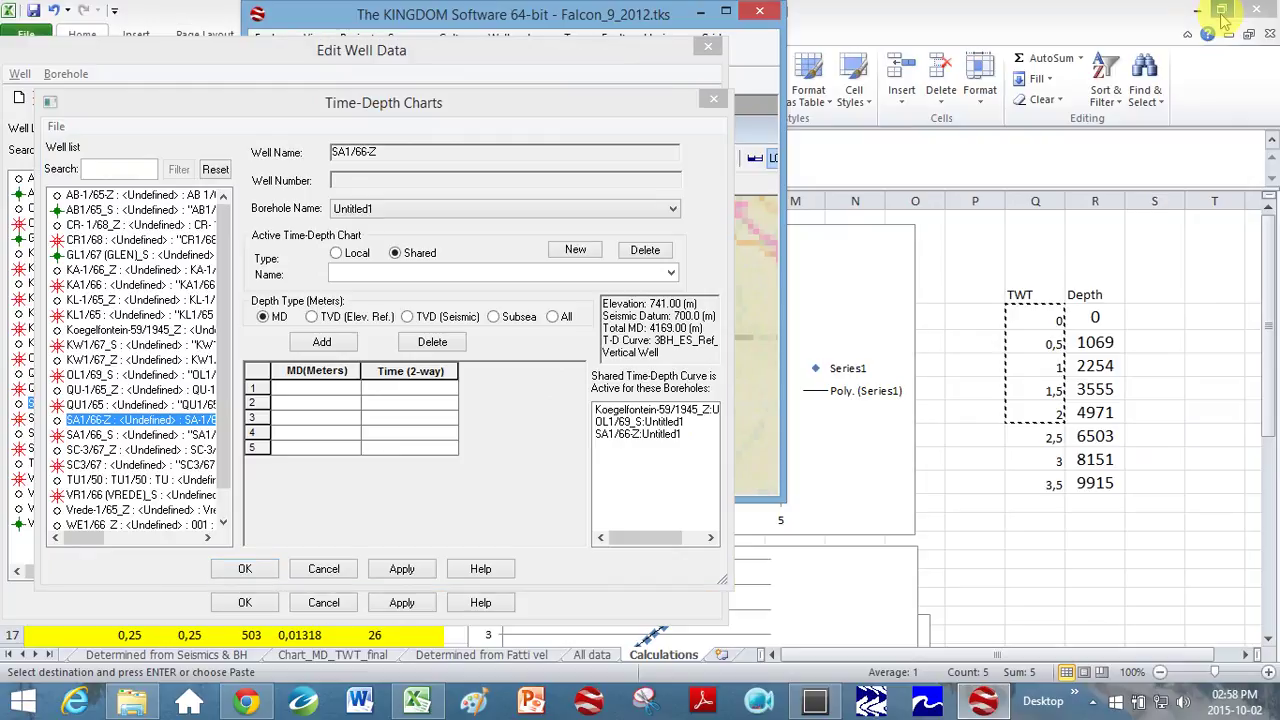
- Enter MD depths 0, 1069, 2254, 3555 and 4971 in rows 1 to 5
click(324, 396)
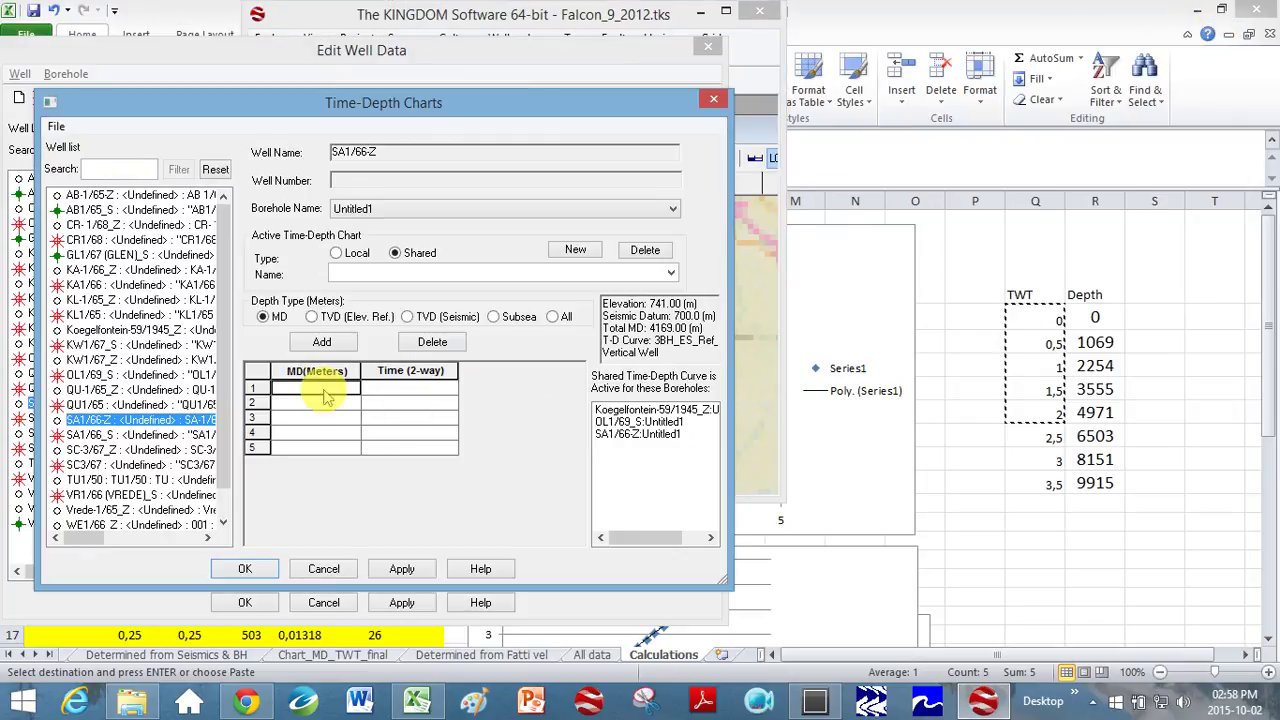
text(0)
key(Return)
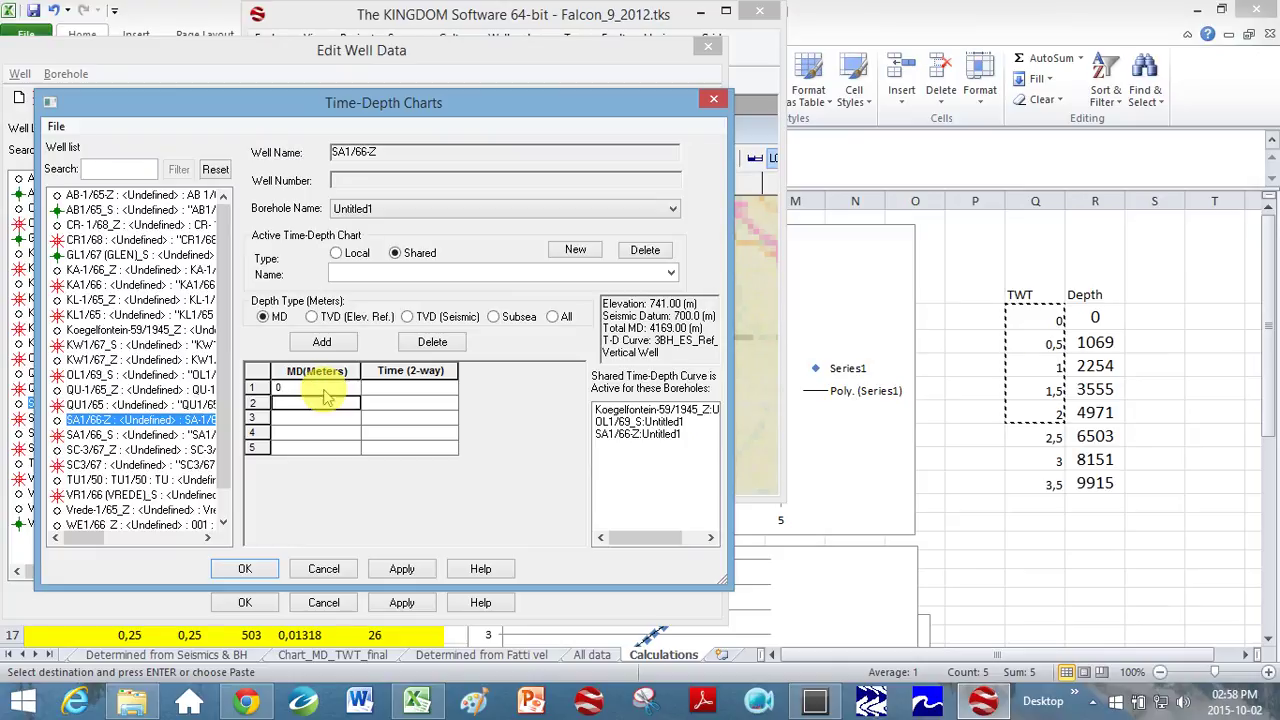
text(1069)
key(Return)
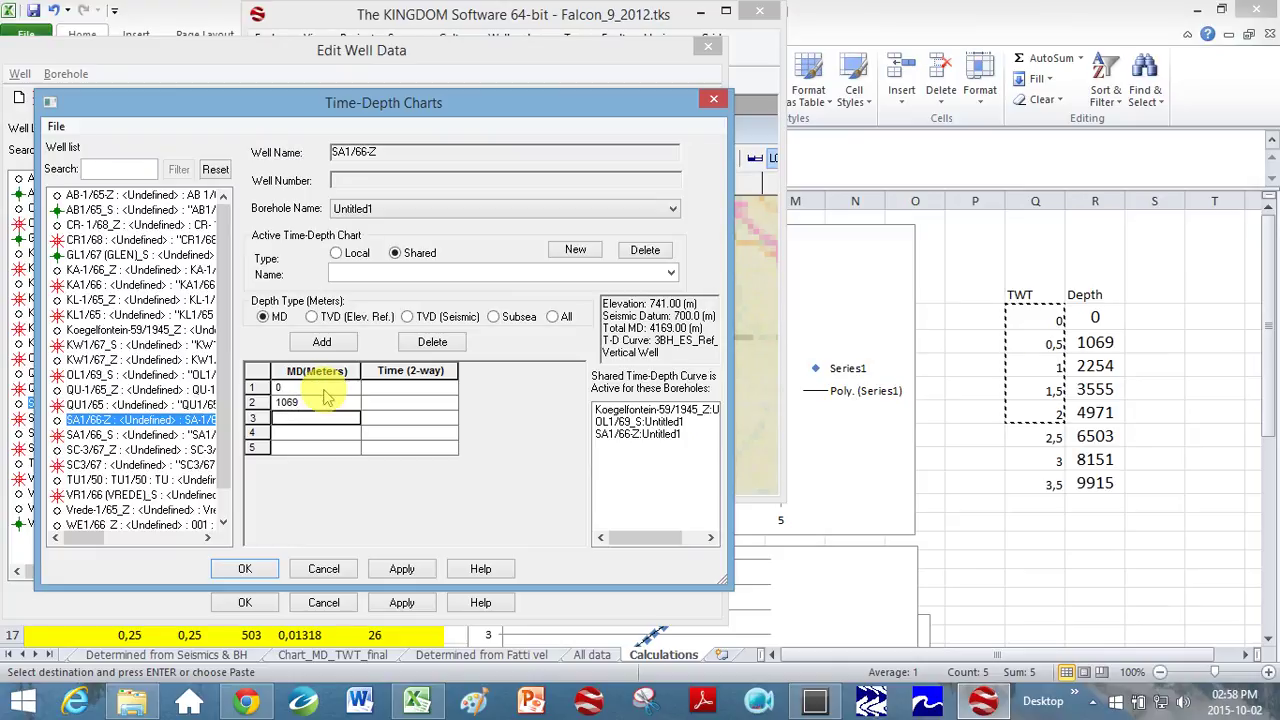
text(2254)
key(Return)
text(3555)
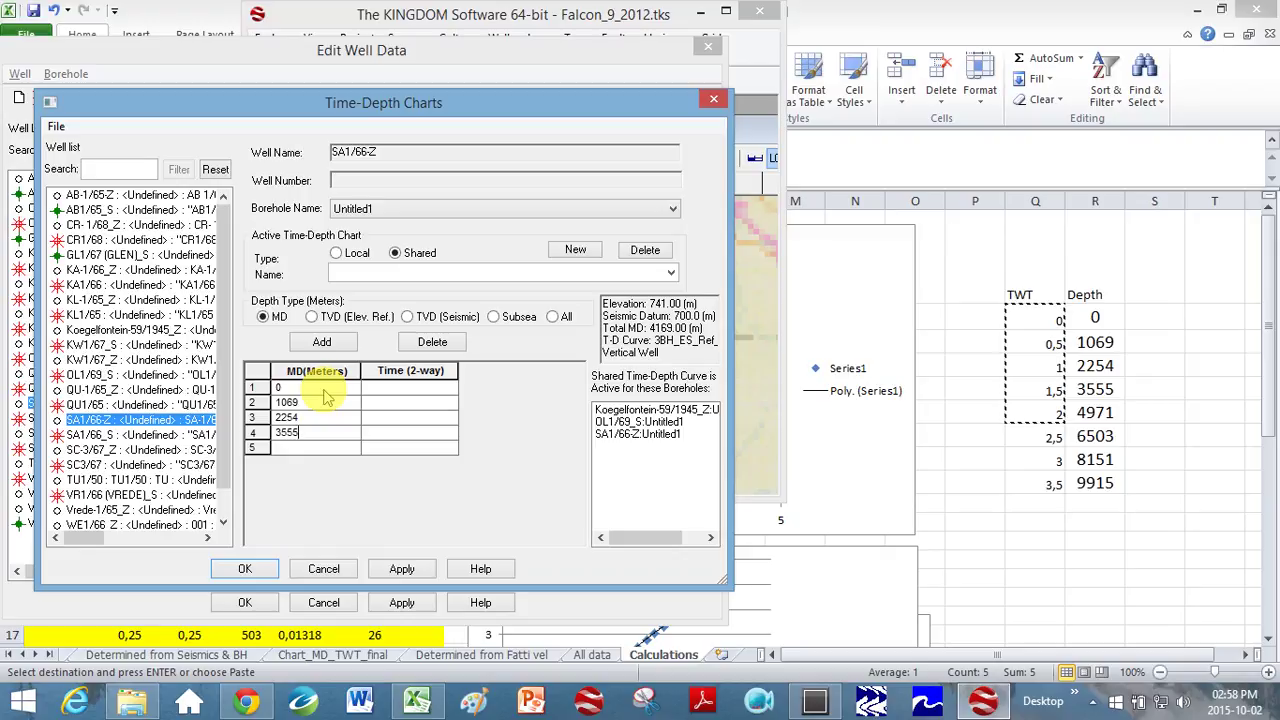
key(Return)
text(4971)
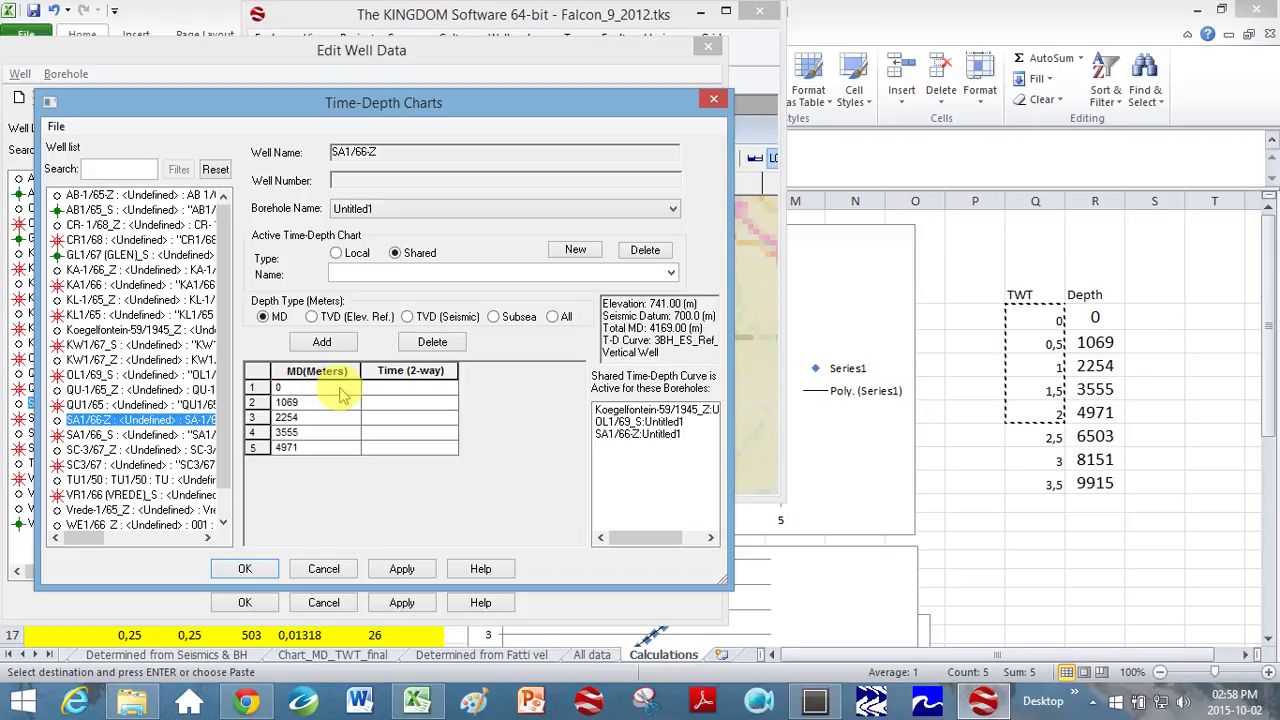
click(434, 390)
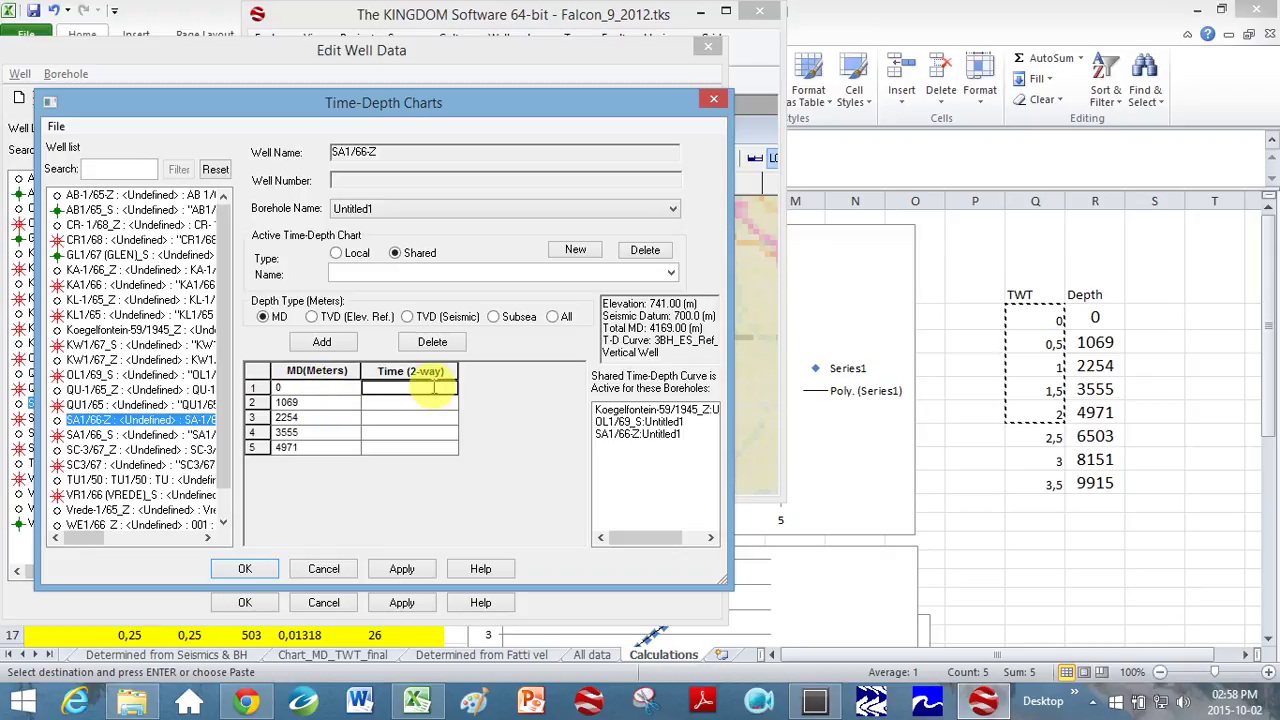
- Enter two-way times 0, 0.5, 1, 1.5 and 2 for the five depths
text(0)
key(Return)
text(0.5)
key(Return)
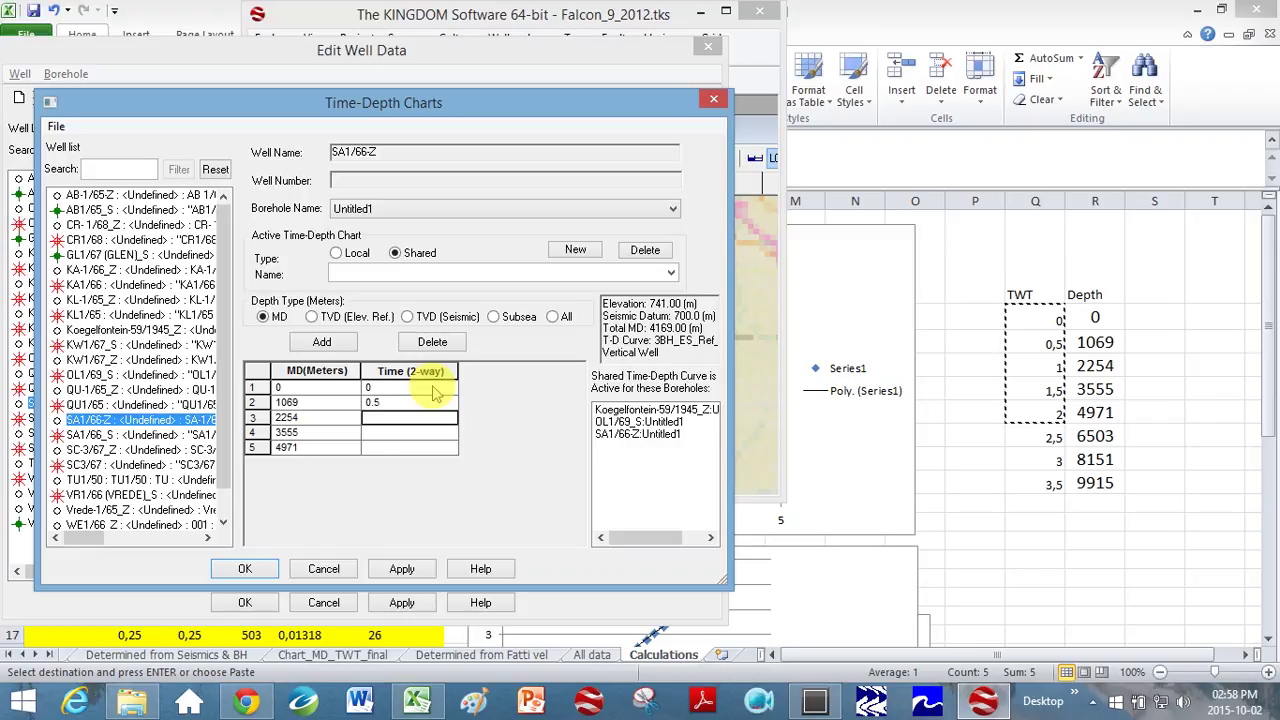
text(1)
key(Return)
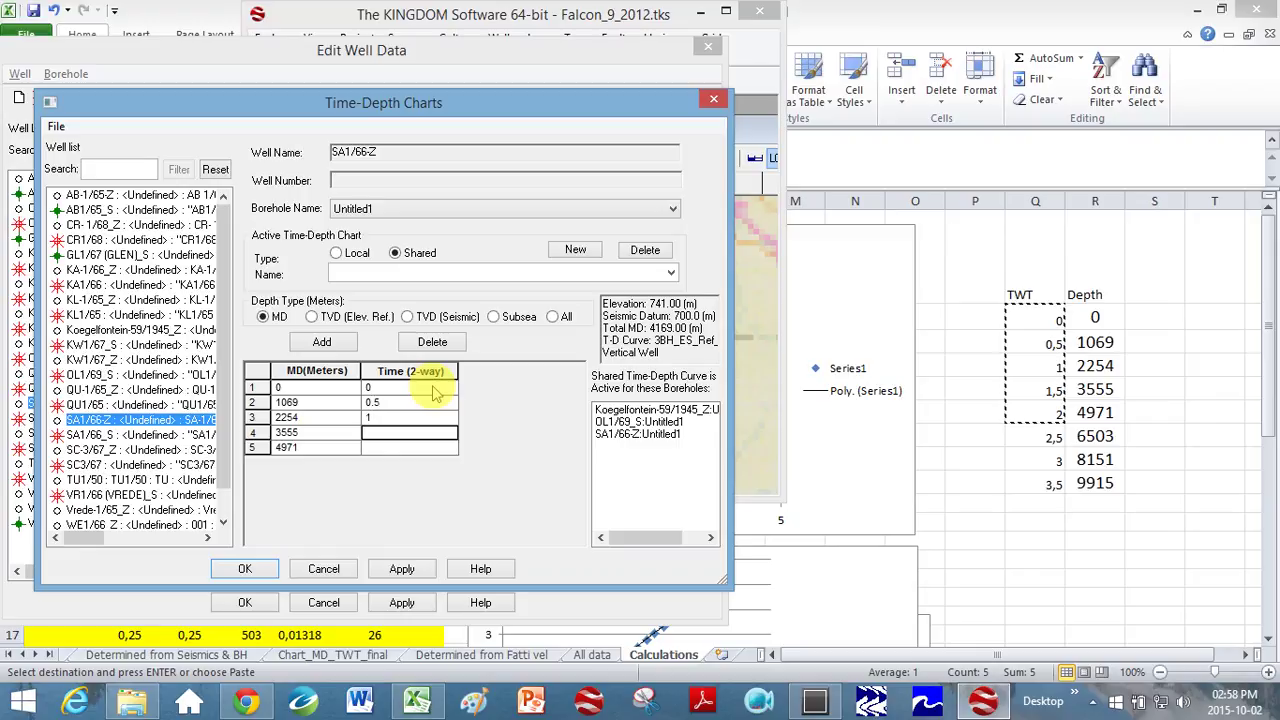
text(1.5)
key(Return)
text(2)
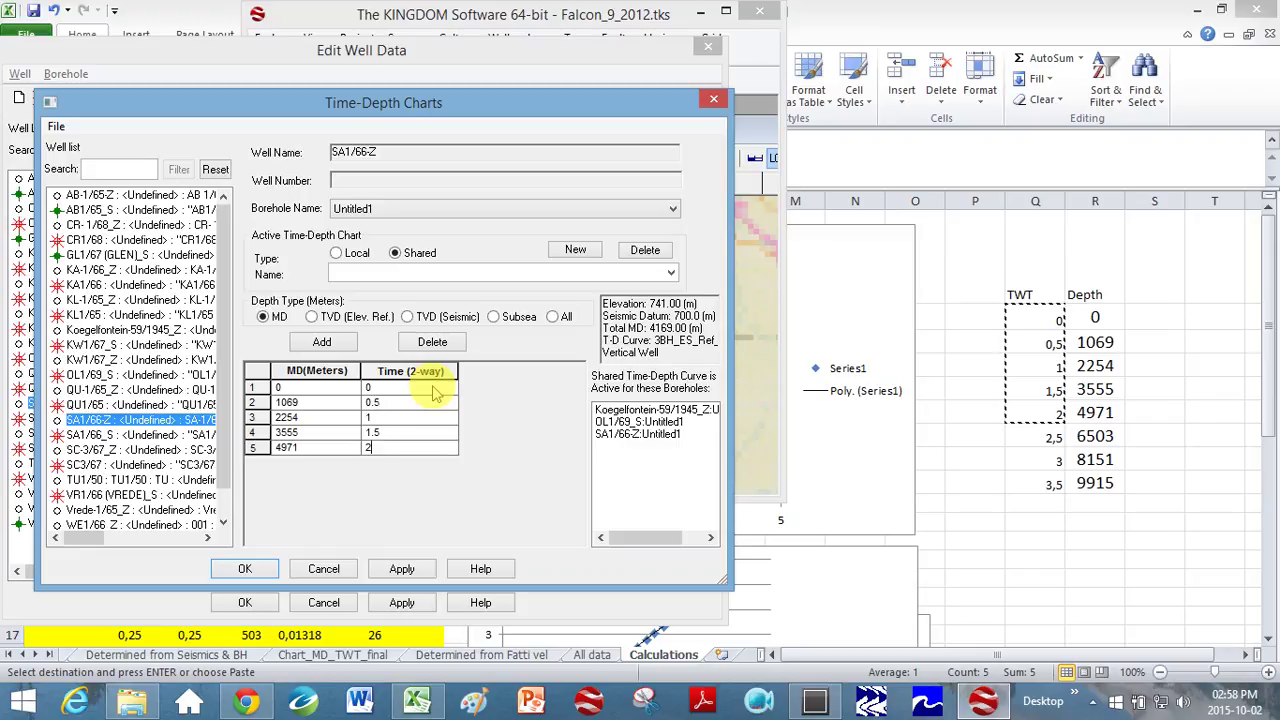
click(433, 388)
- Add three rows after row 5 with MD depths 6503, 8151 and 9915
click(256, 447)
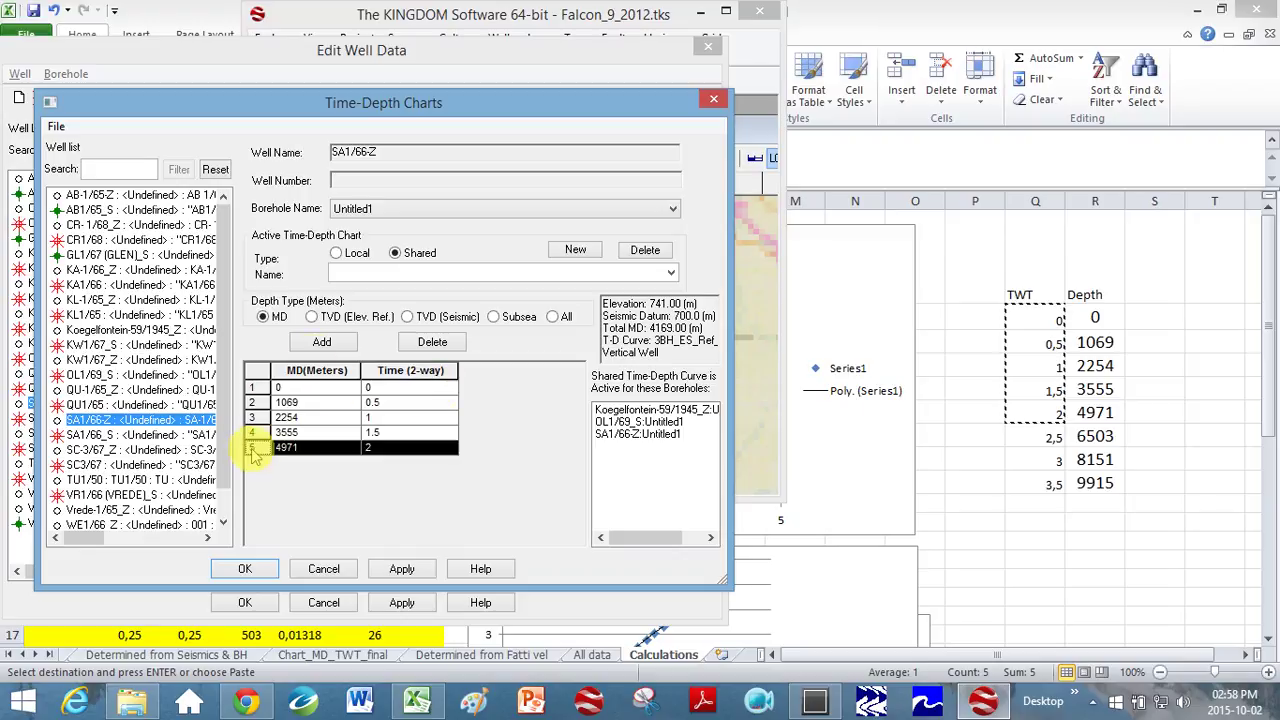
click(333, 341)
click(333, 341)
click(333, 341)
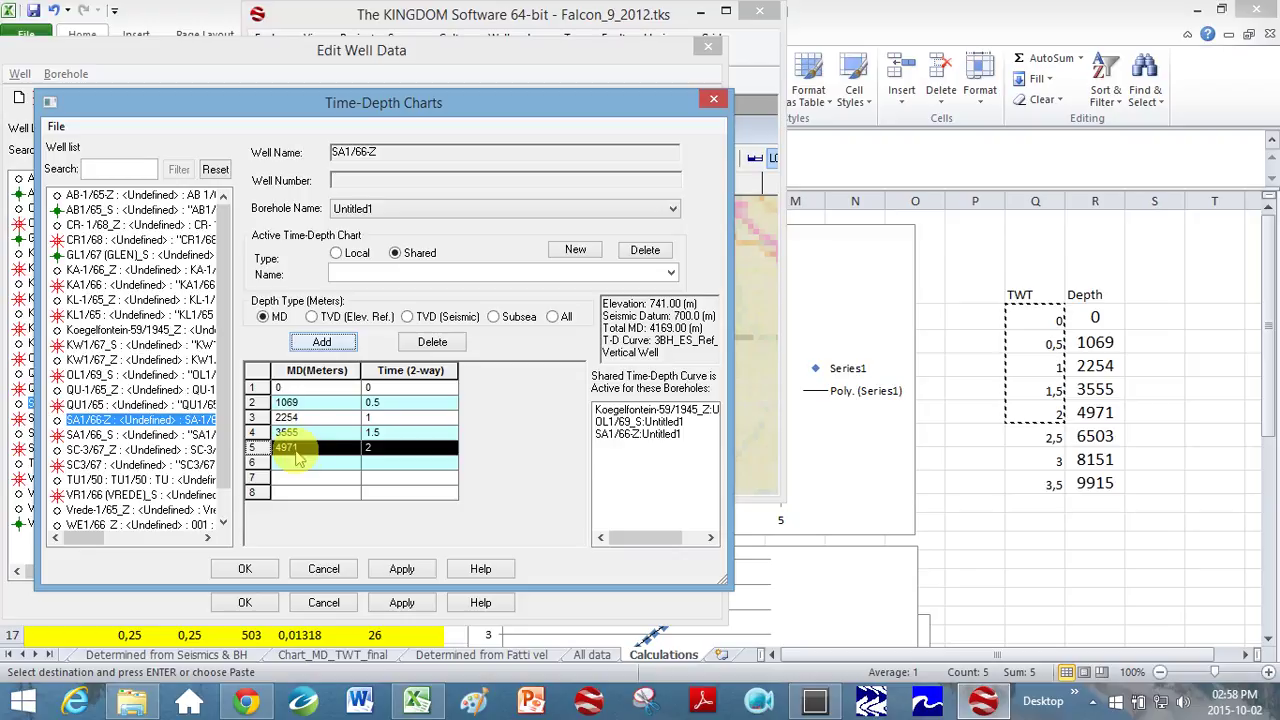
click(305, 462)
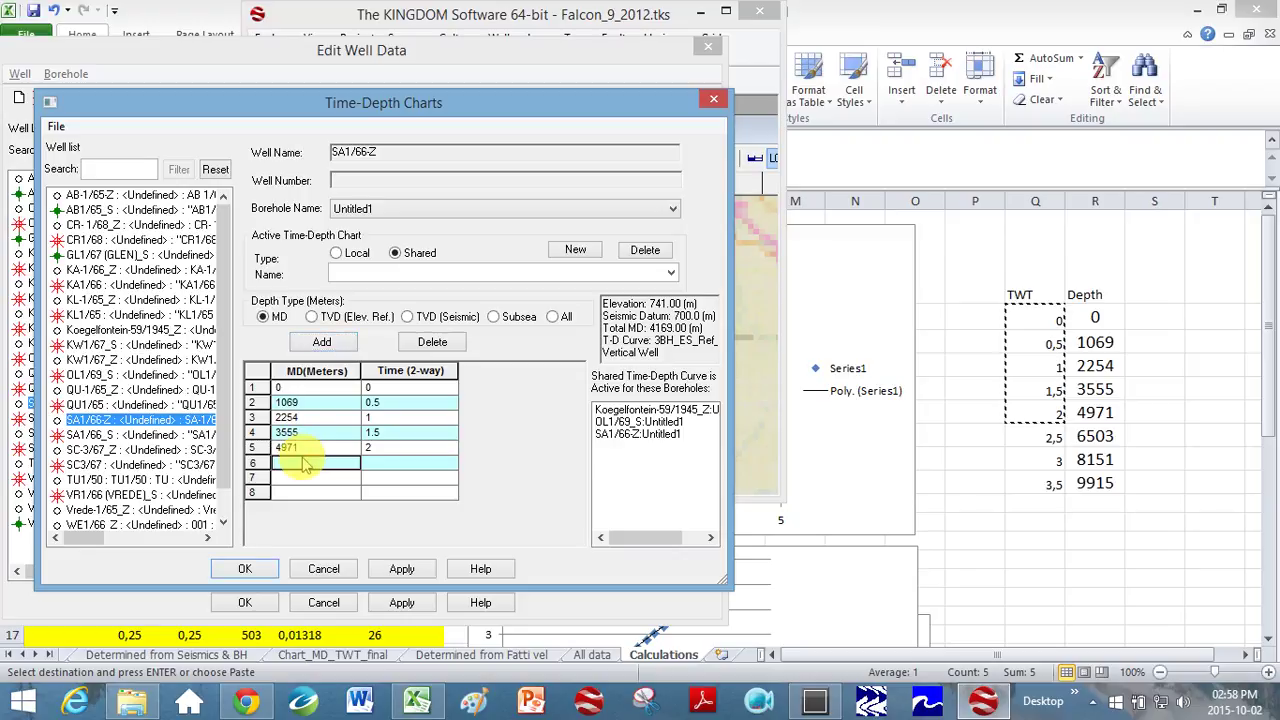
text(65)
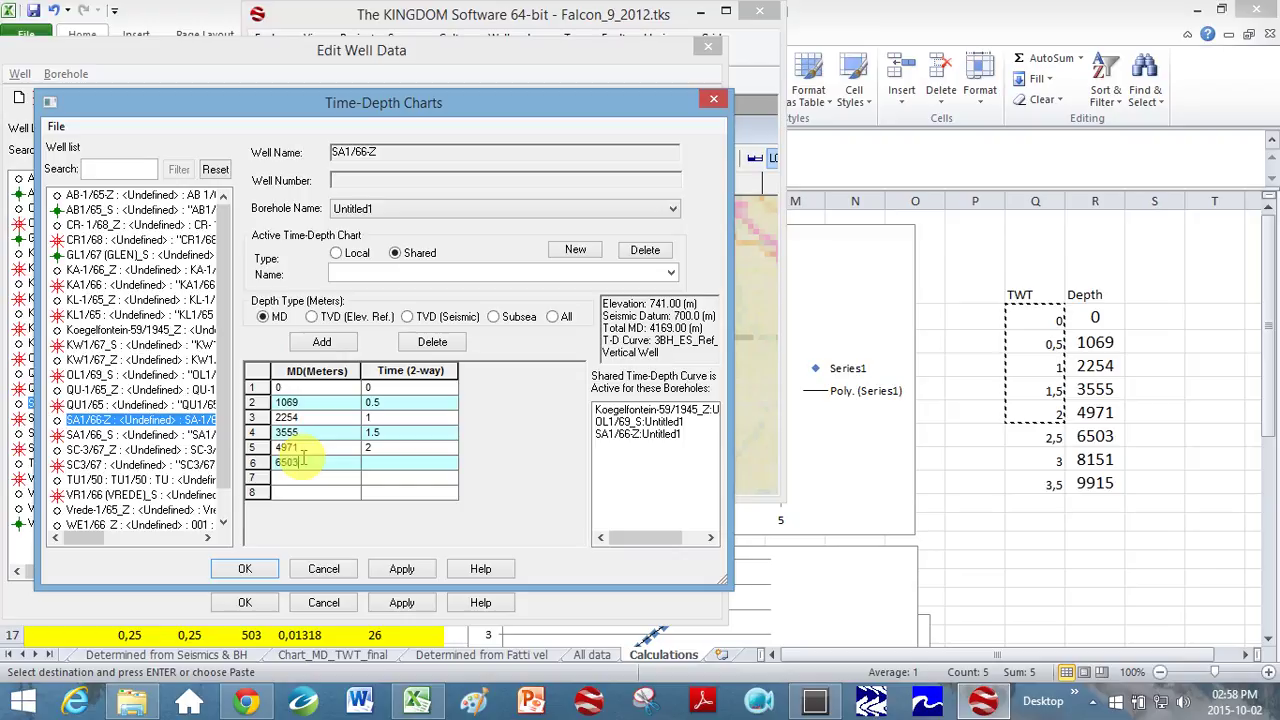
text(03)
click(313, 482)
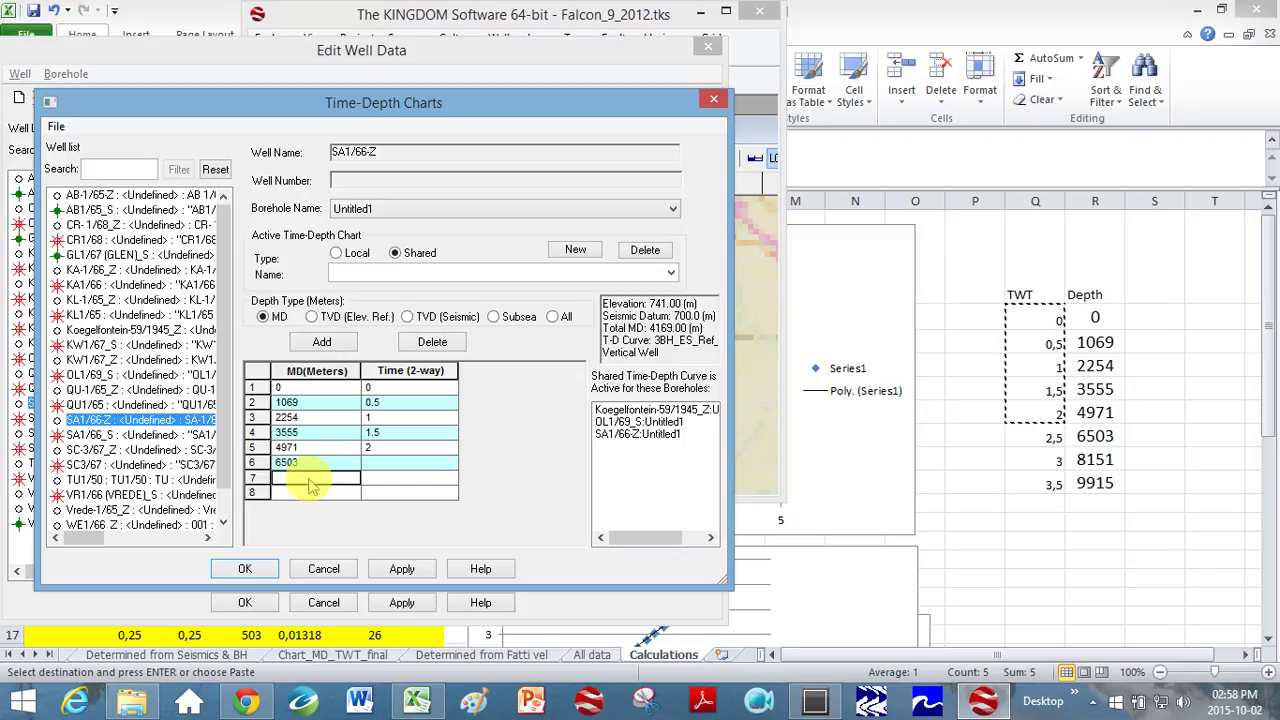
text(8151)
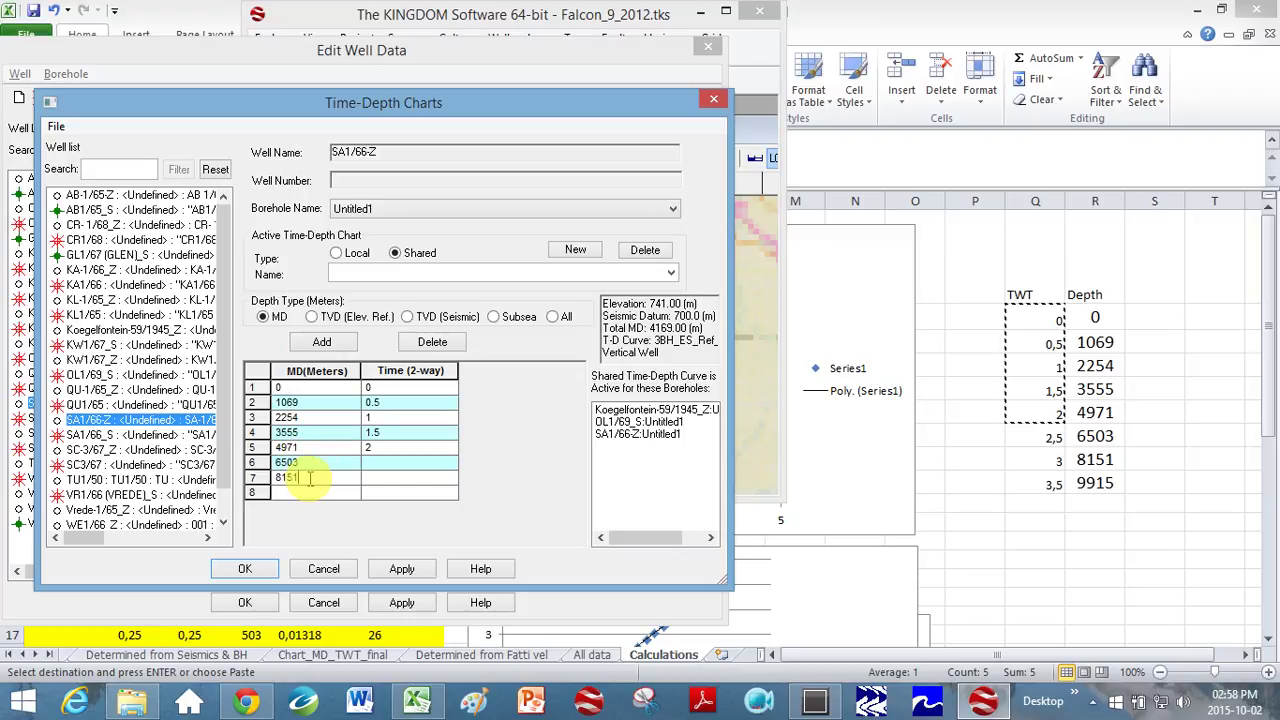
click(312, 488)
text(9915)
- Give the new rows times 2.5, 3 and 3.5, then apply the eight-pair chart
click(393, 464)
text(2)
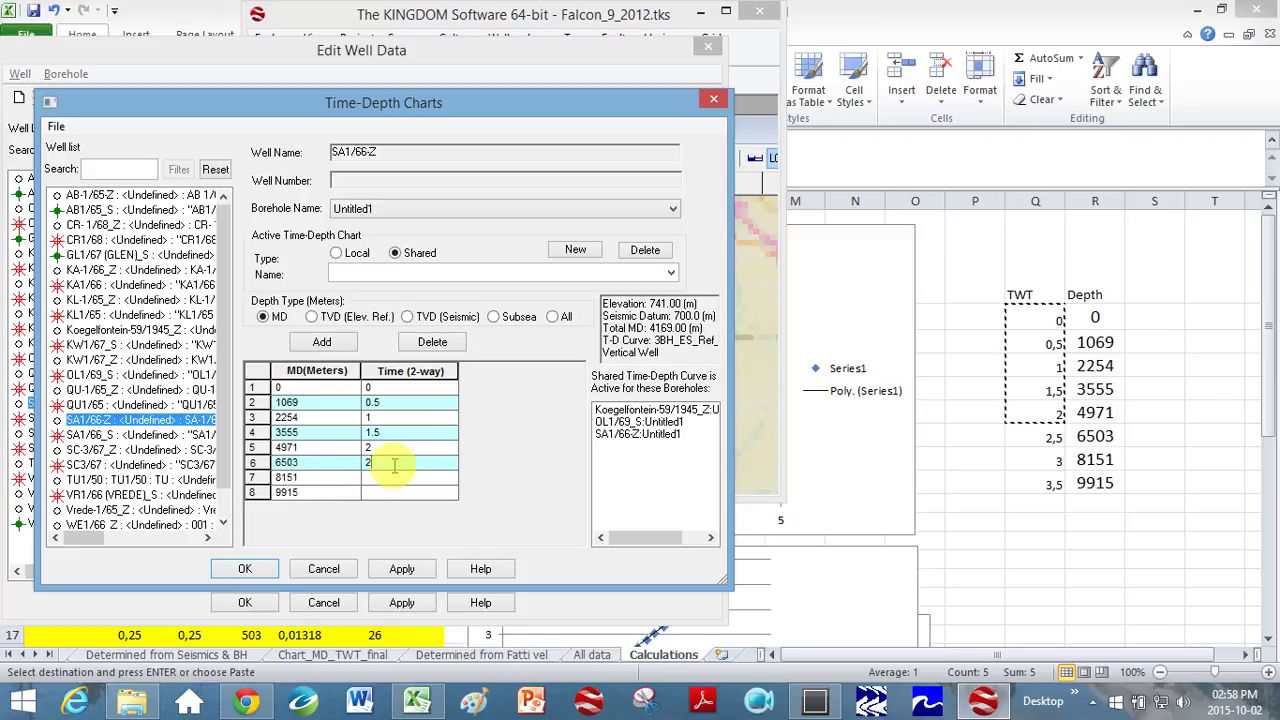
text(.5)
key(Down)
text(3)
key(Down)
text(3.)
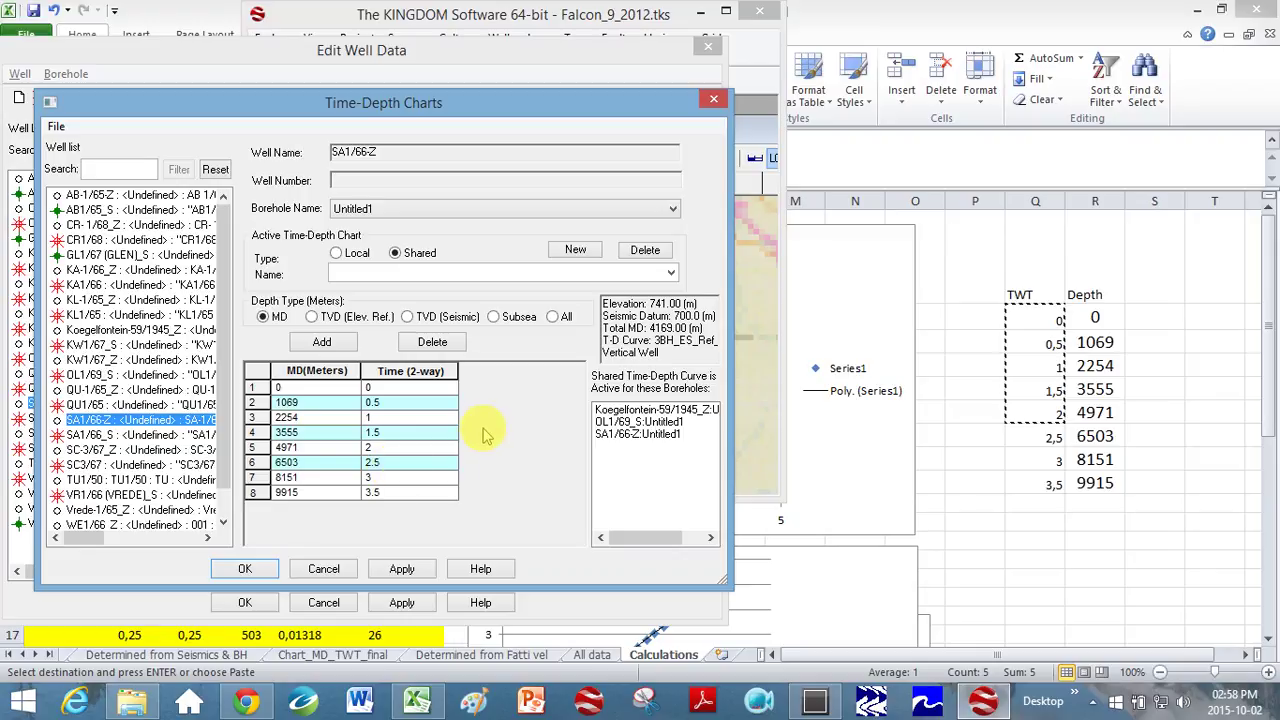
text(5)
click(408, 568)
- Name the shared time-depth chart 'Test', accept it, and confirm applying the changes
click(367, 274)
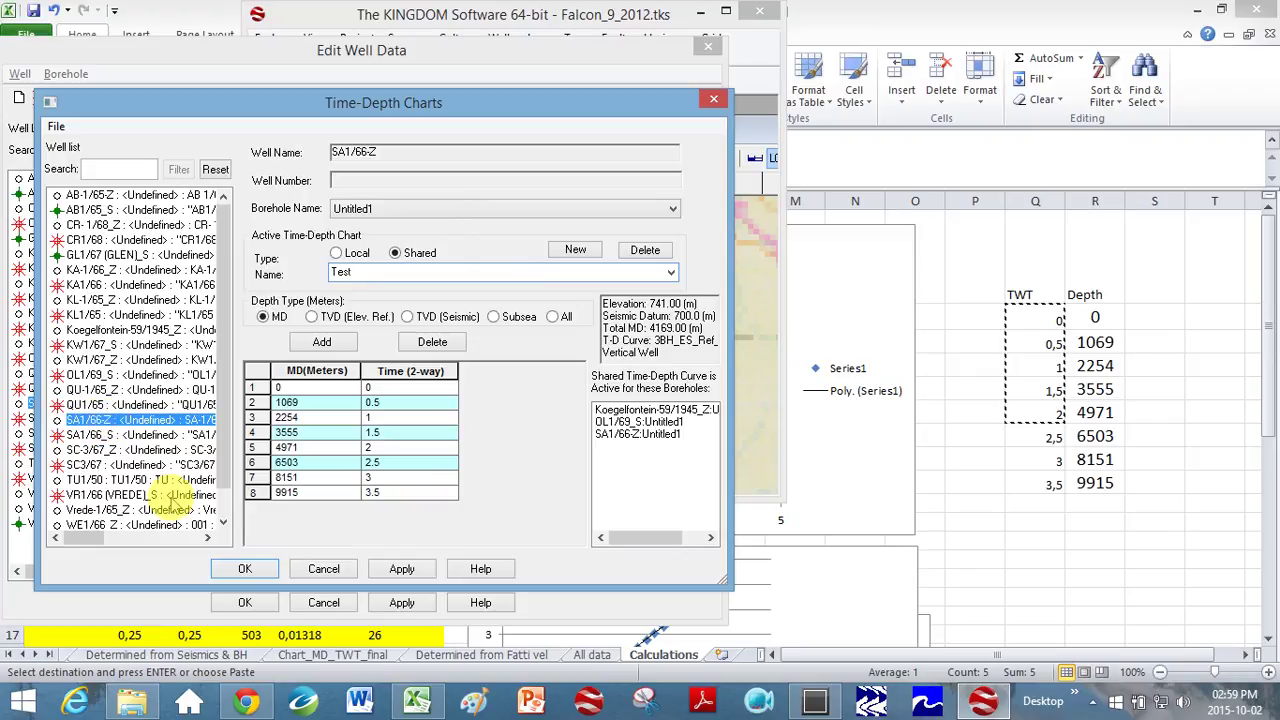
click(267, 570)
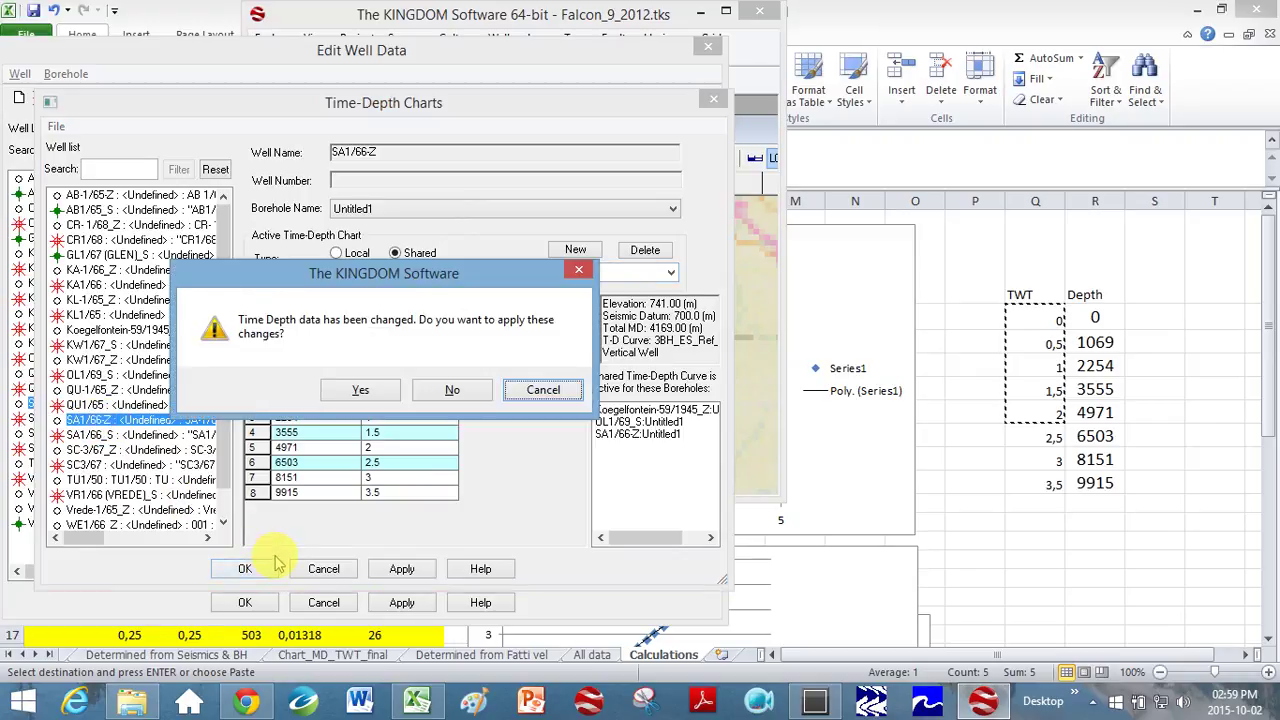
click(368, 392)
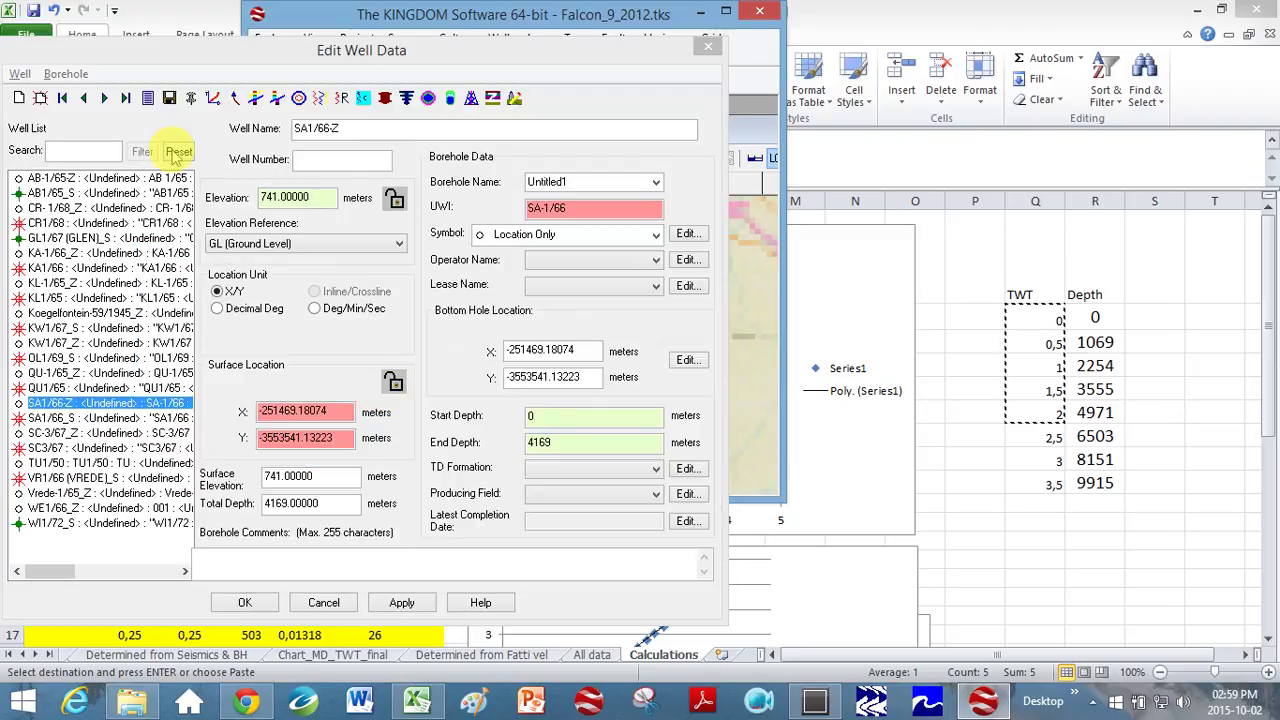
- For well AB-1/65-Z, set the time-depth chart type to Shared and select 'Test'
click(50, 178)
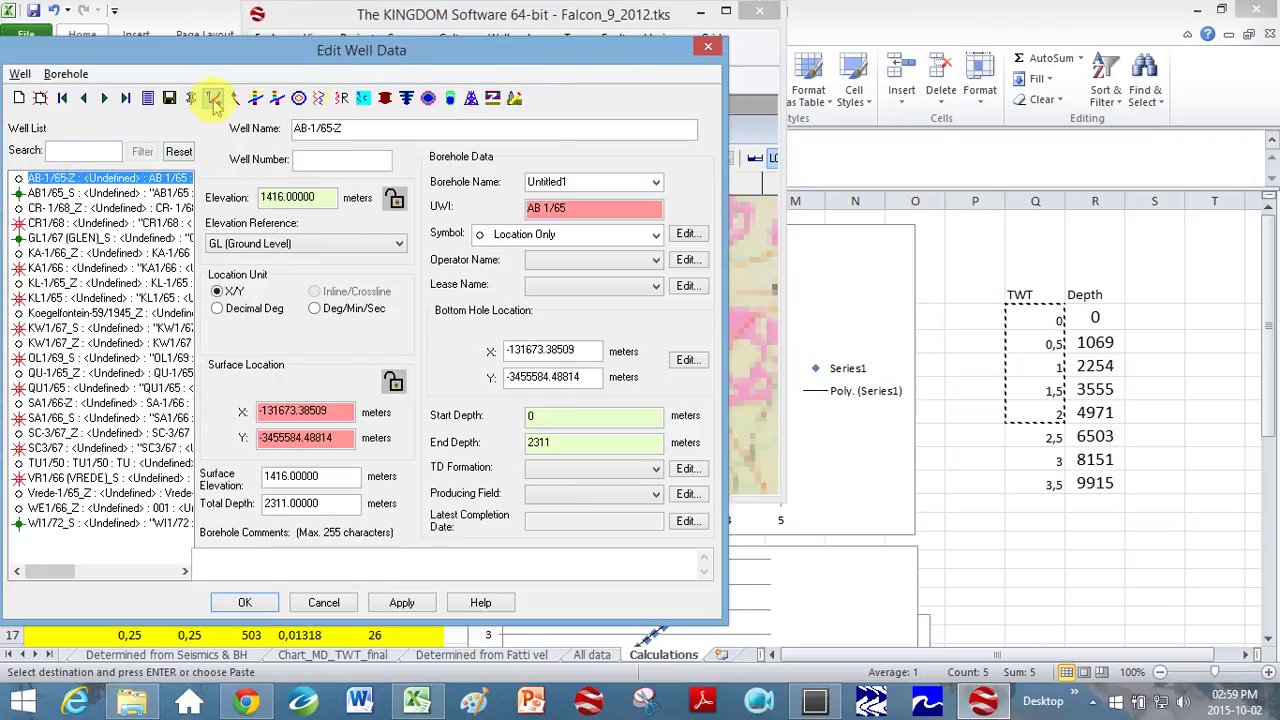
click(212, 98)
click(886, 250)
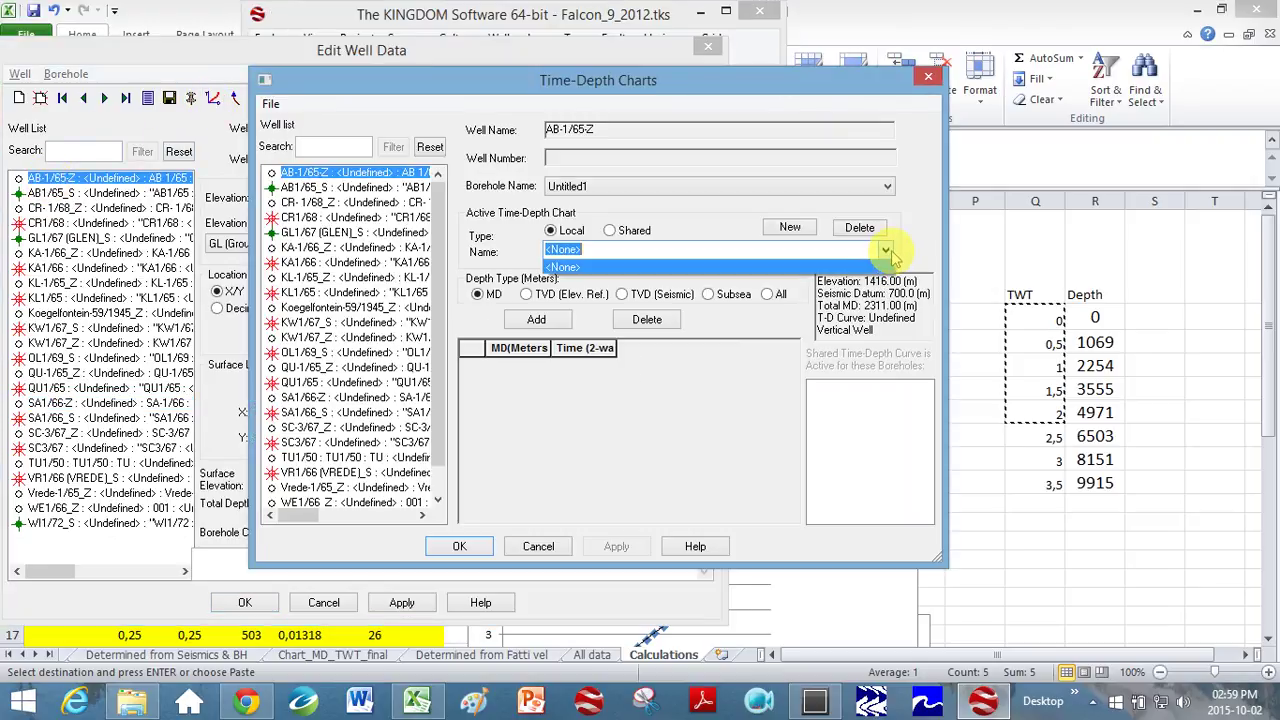
click(886, 252)
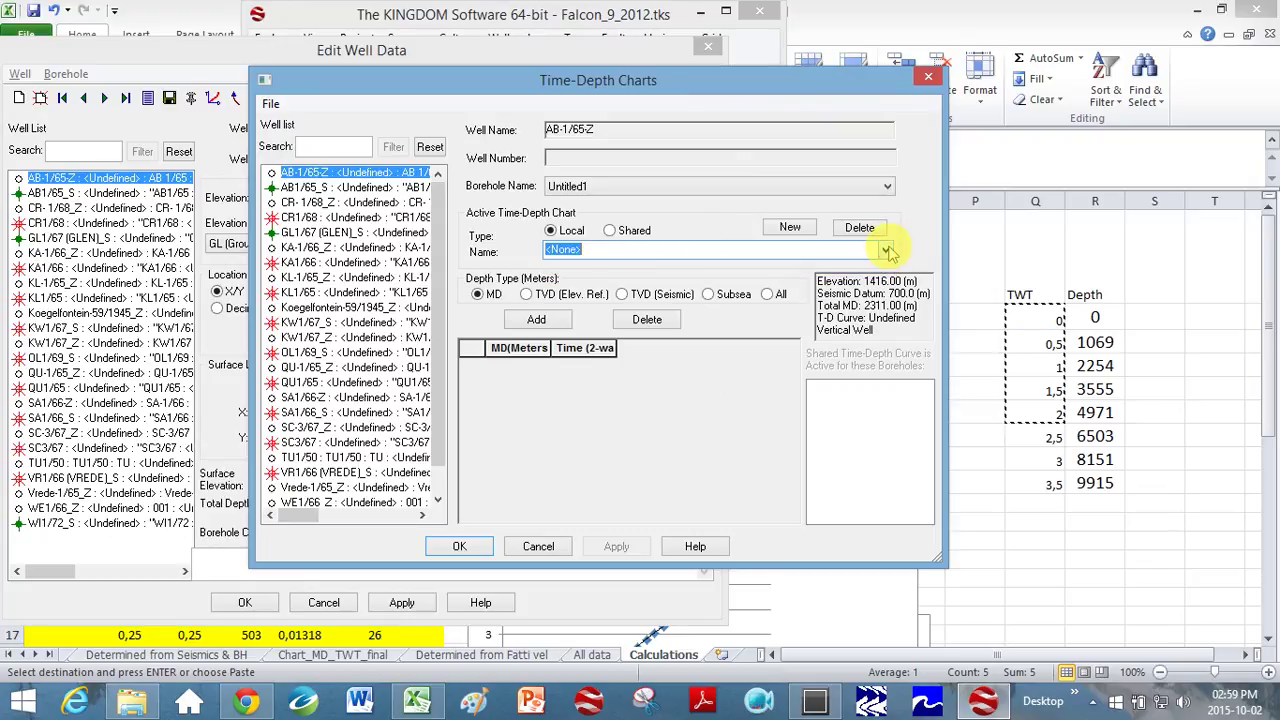
click(609, 230)
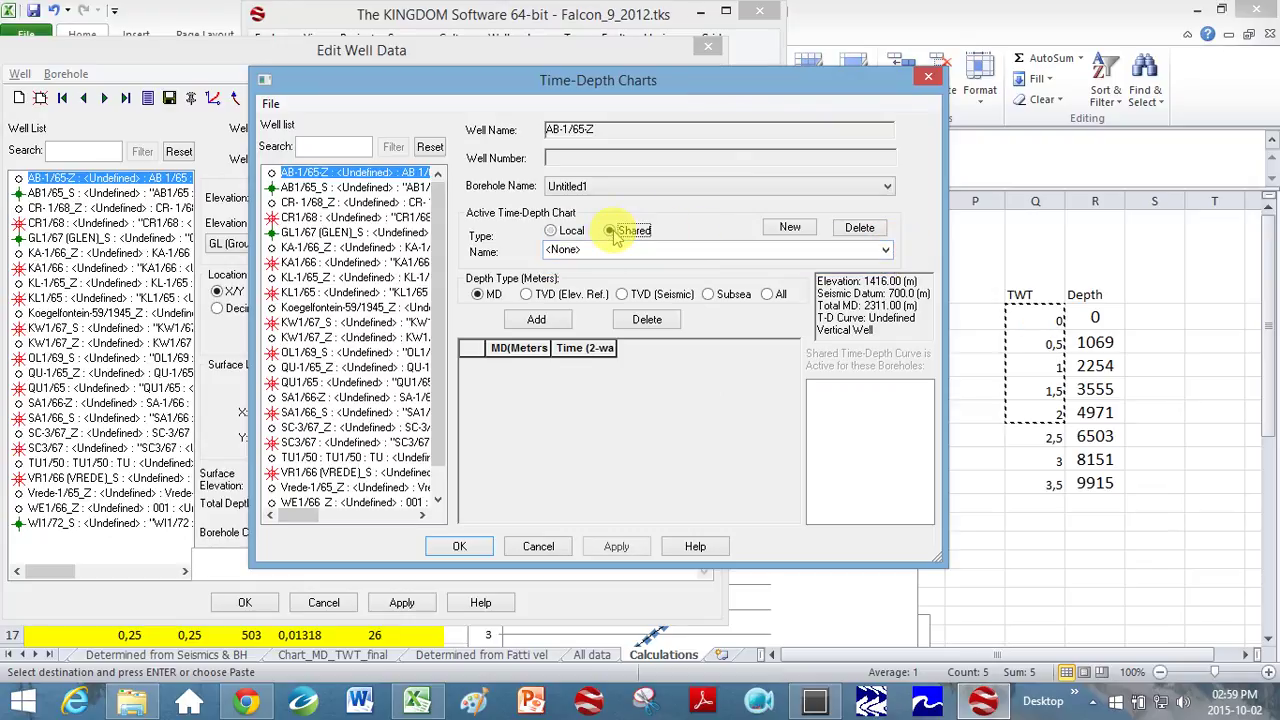
click(886, 250)
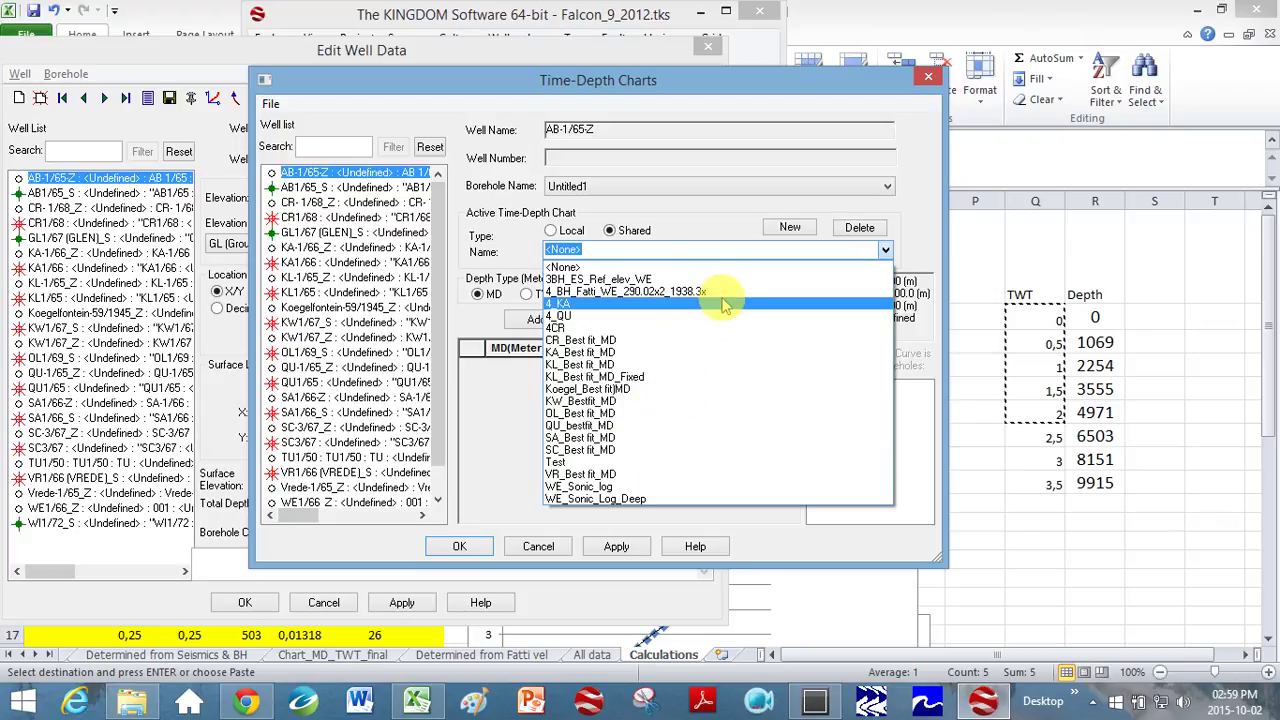
click(578, 462)
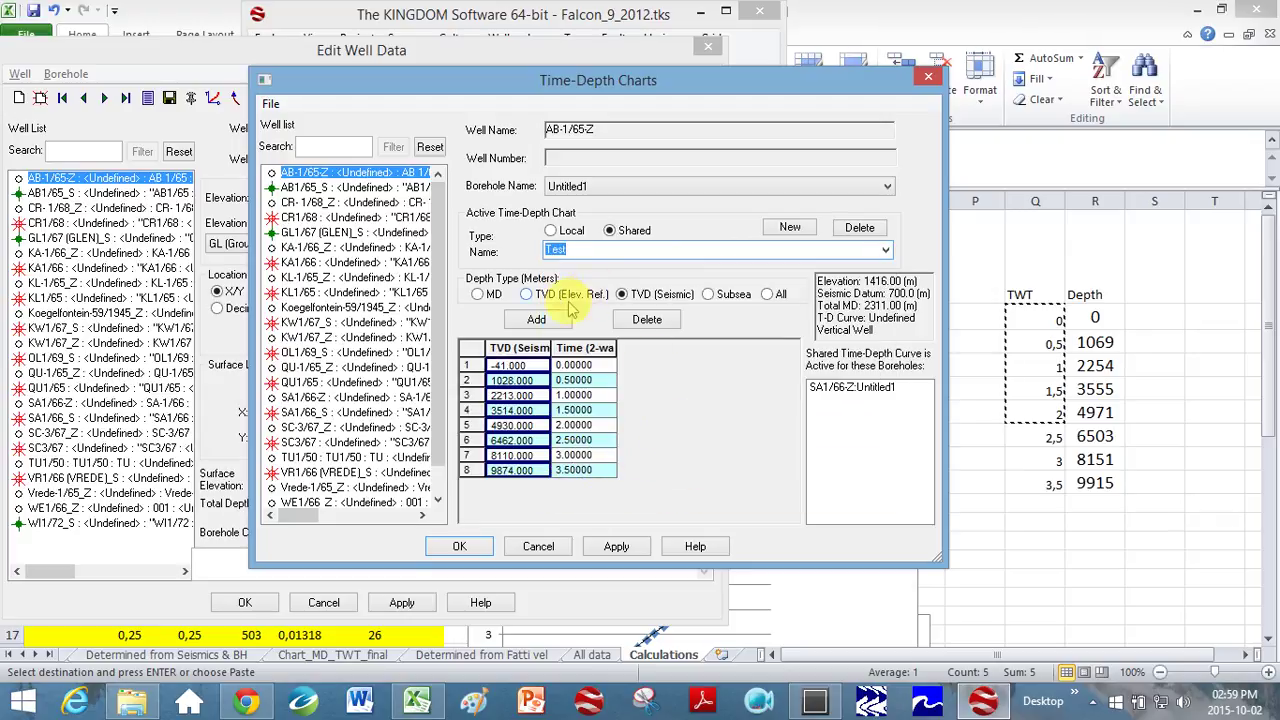
- Switch the depth type to MD so the pairs run from 675 m to 10590 m
click(489, 295)
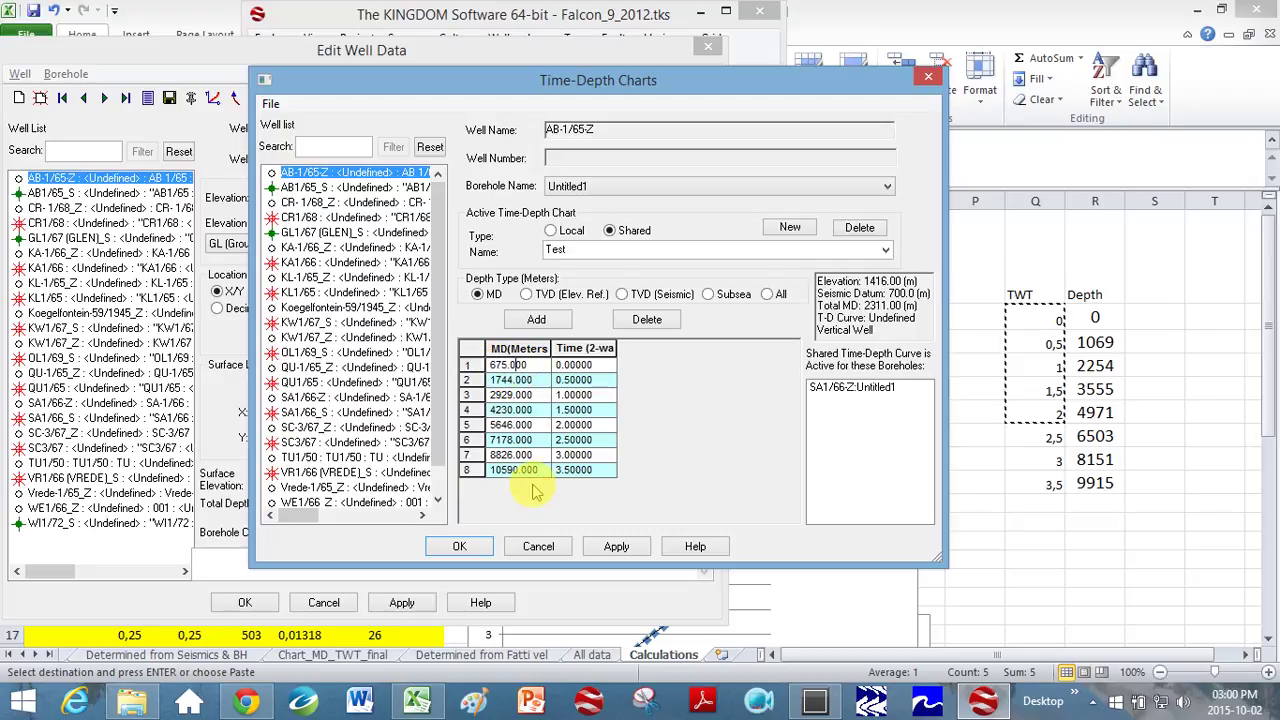
- Reselect the shared 'Test' chart for AB-1/65-Z, back in seismic TVD, and confirm it
click(885, 251)
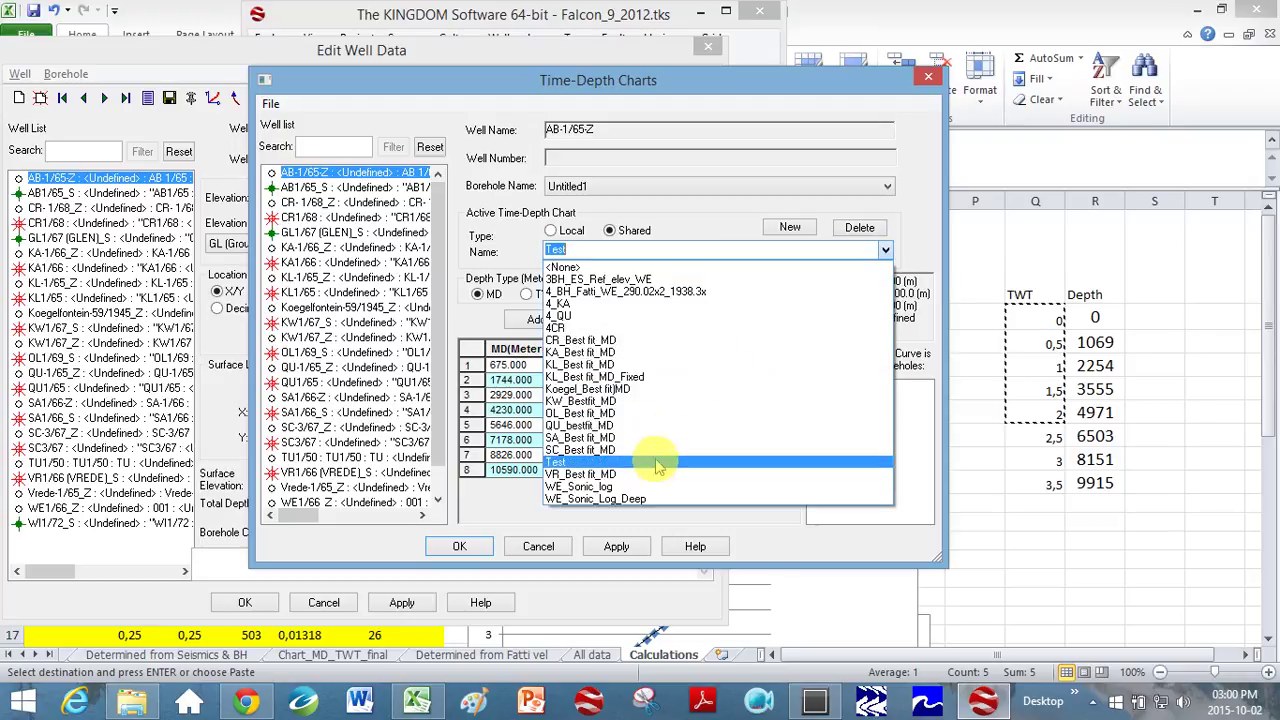
click(660, 462)
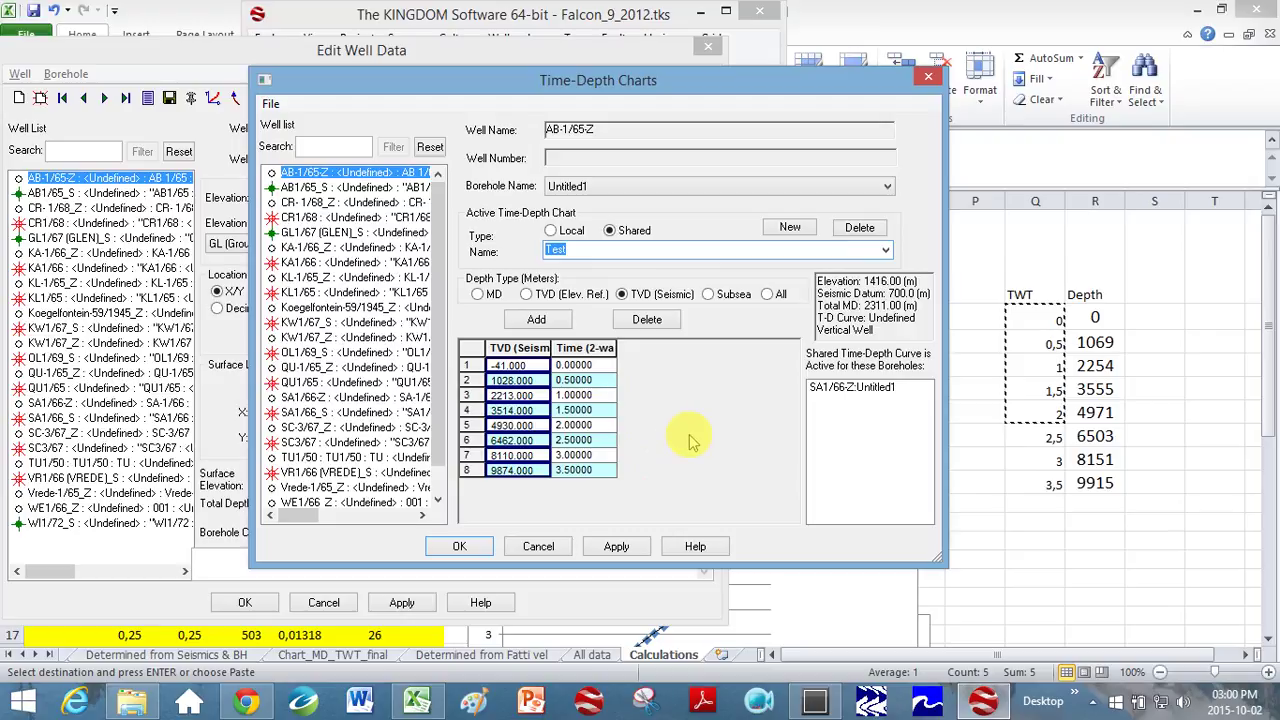
click(478, 556)
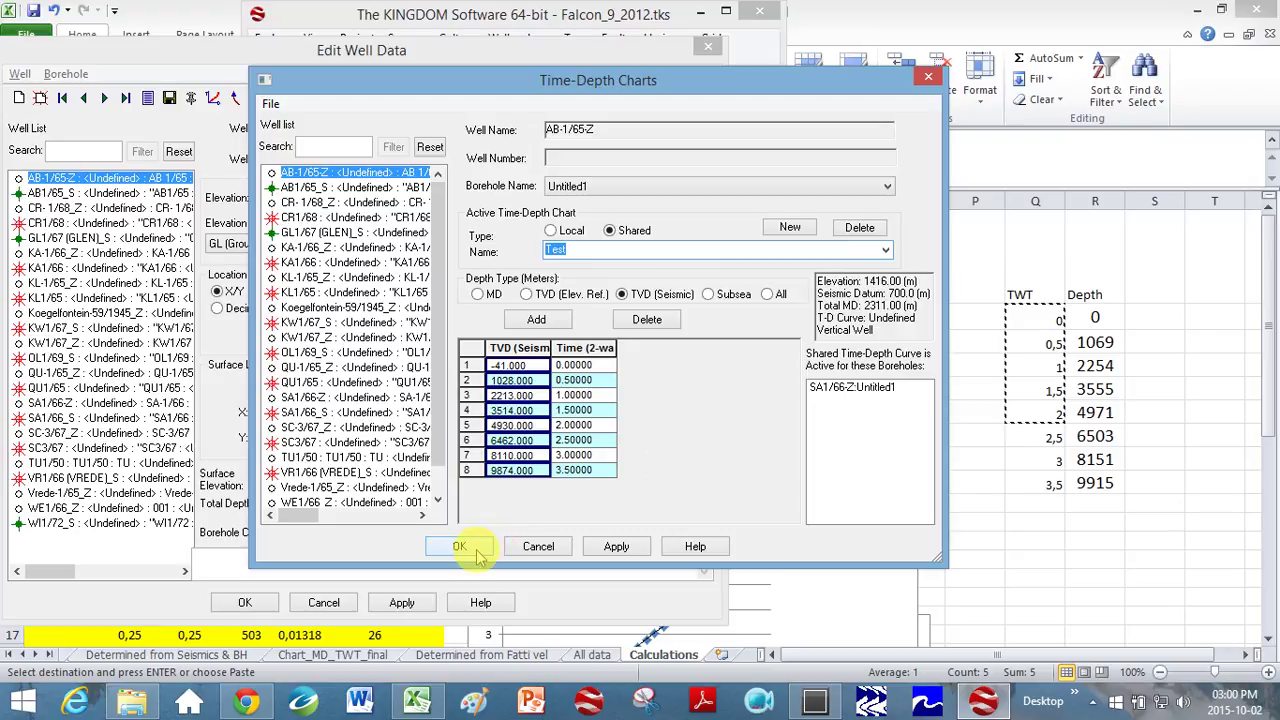